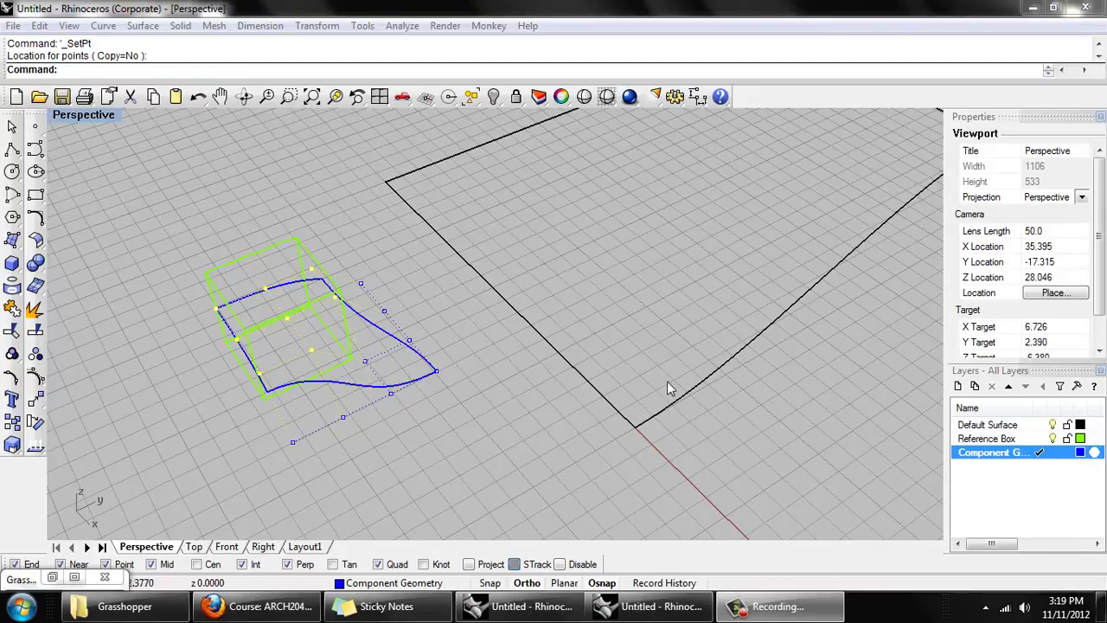
# Examine the large base surface, the green reference box and the blue component surface from several angles
pyautogui.moveTo(668, 382)
pyautogui.mouseDown(button='right')
pyautogui.moveTo(680, 376)
pyautogui.moveTo(680, 388)
pyautogui.mouseUp(button='right')
pyautogui.scroll(-4, 528, 365)
pyautogui.scroll(5, 681, 255)
pyautogui.moveTo(681, 251); pyautogui.dragTo(578, 300, button='right')
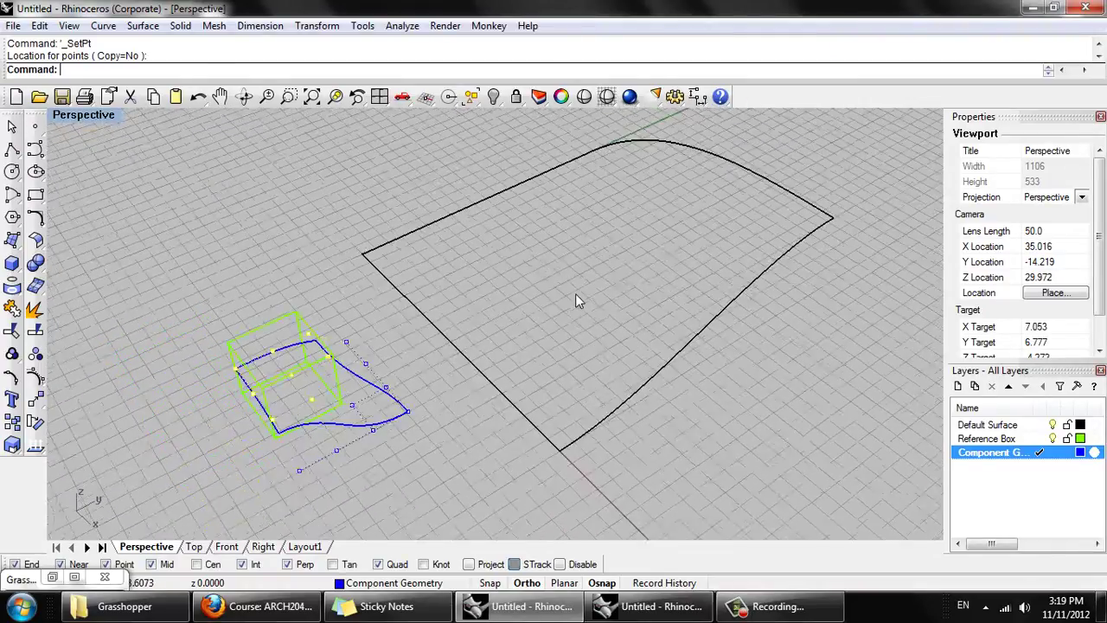
pyautogui.moveTo(308, 395); pyautogui.dragTo(432, 353, button='right')
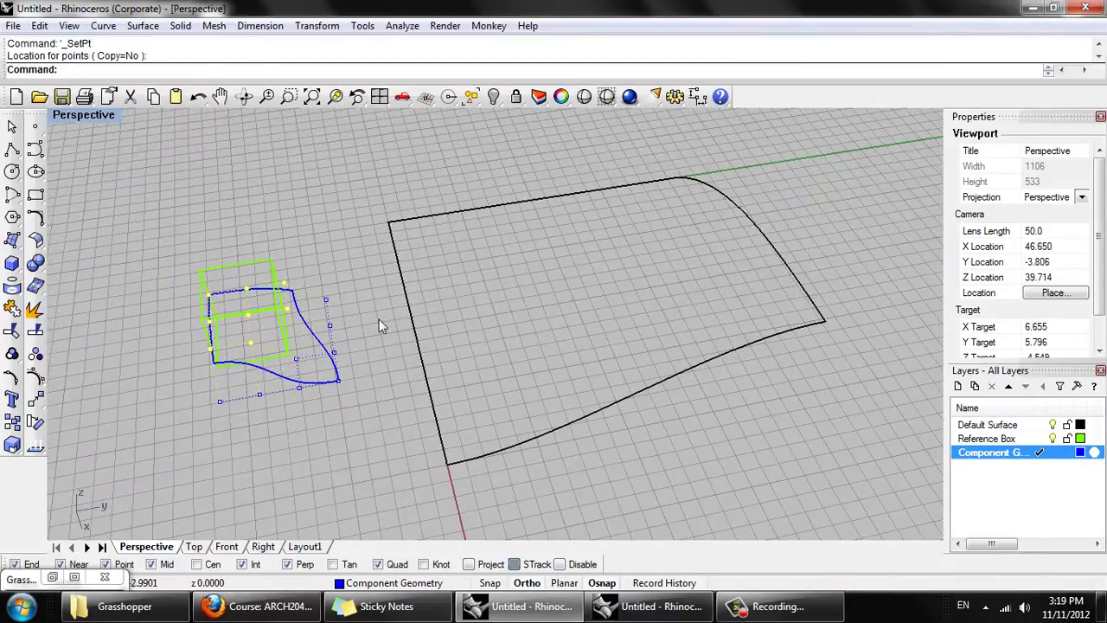
pyautogui.moveTo(379, 326); pyautogui.dragTo(351, 394, button='right')
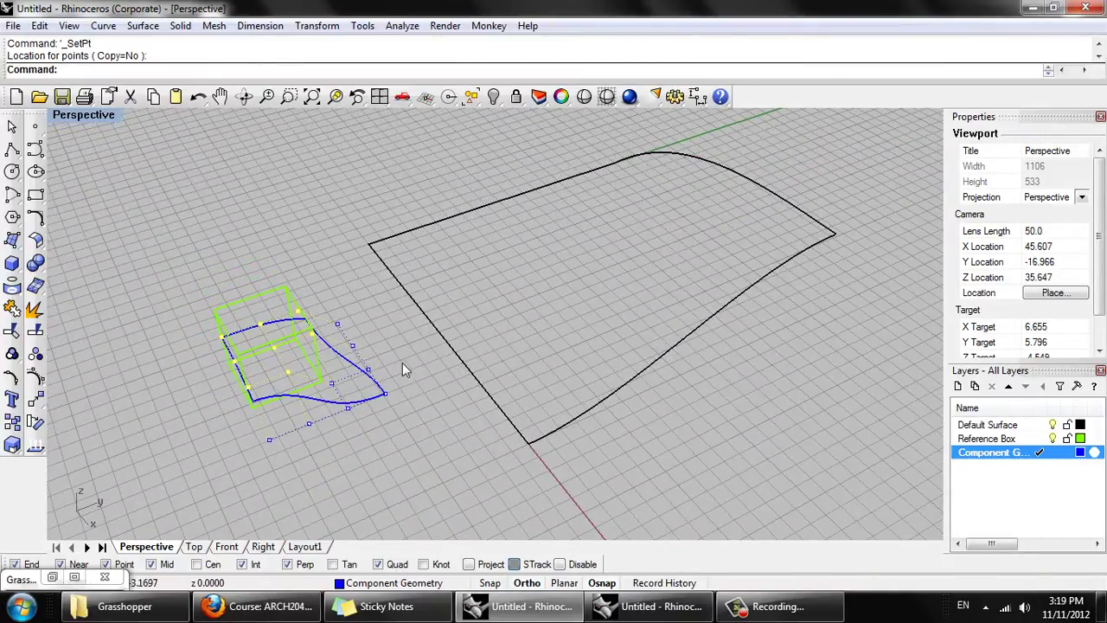
pyautogui.moveTo(402, 369); pyautogui.dragTo(440, 372, button='right')
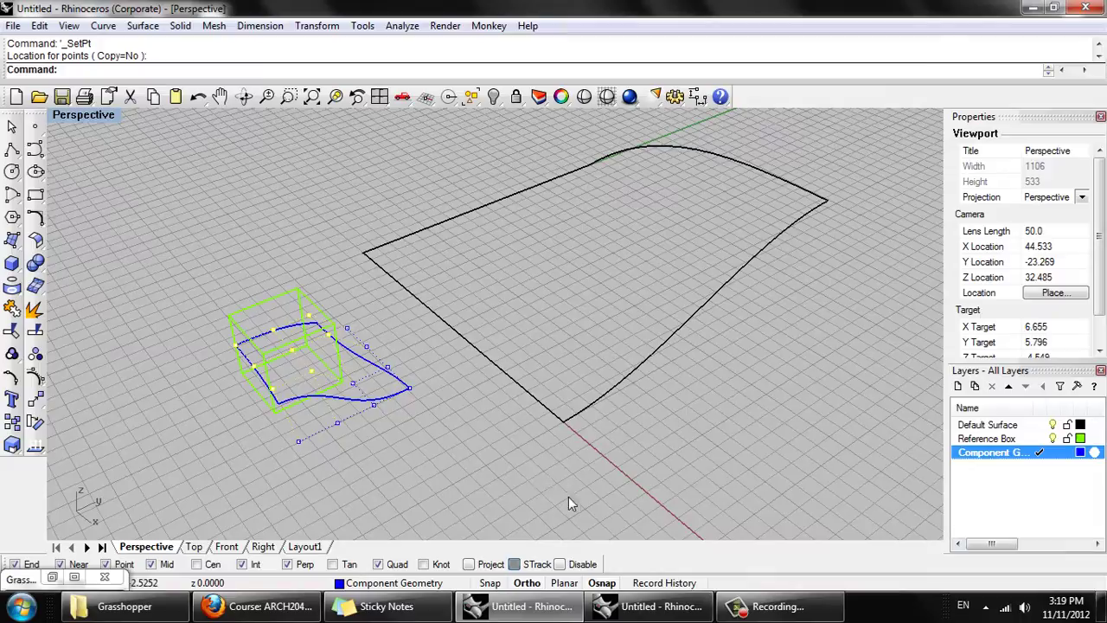
pyautogui.moveTo(507, 446); pyautogui.dragTo(584, 413, button='right')
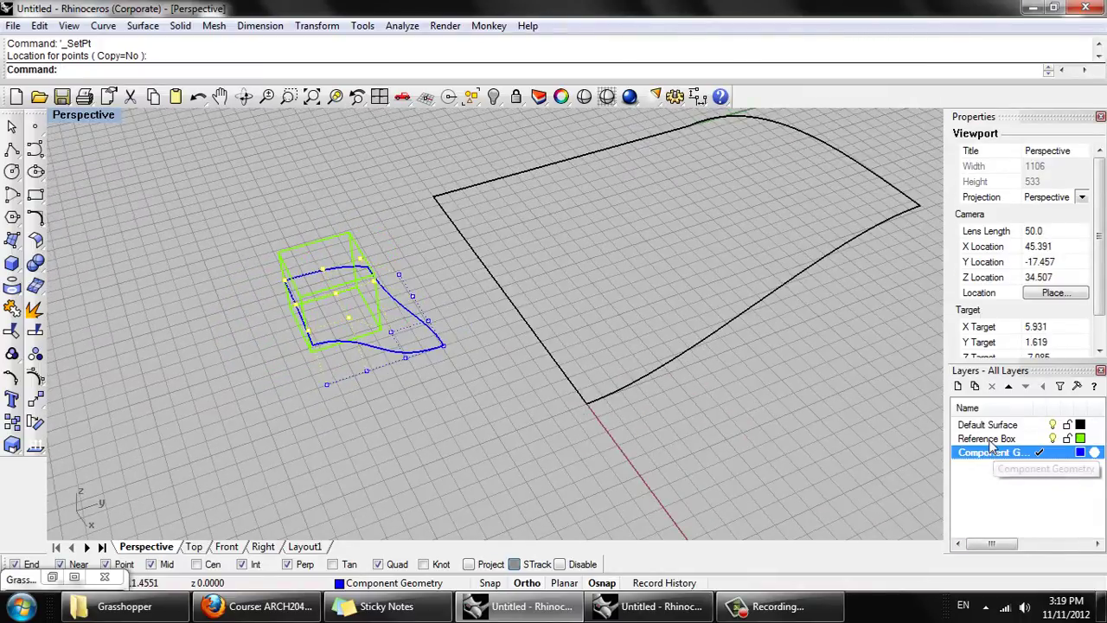
pyautogui.moveTo(330, 232); pyautogui.dragTo(387, 268, button='right')
# Shade the Perspective viewport and turn off the control points of the blue component surface
pyautogui.middleClick(688, 304)
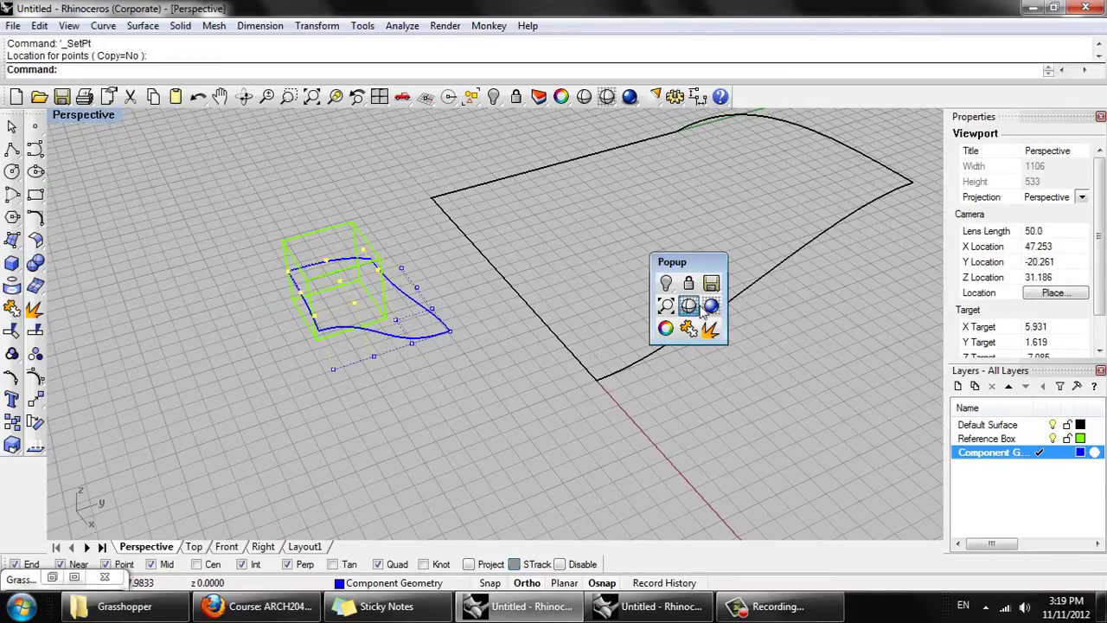
pyautogui.click(699, 313)
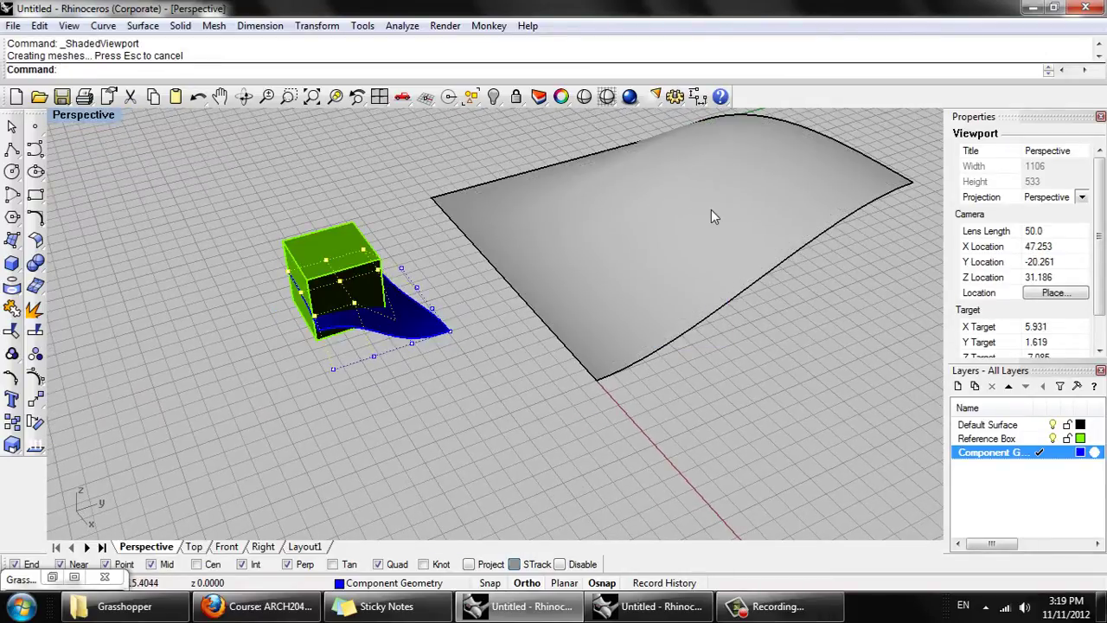
pyautogui.keyDown('shift'); pyautogui.moveTo(712, 210); pyautogui.dragTo(478, 393, button='right'); pyautogui.keyUp('shift')
pyautogui.scroll(4, 460, 420)
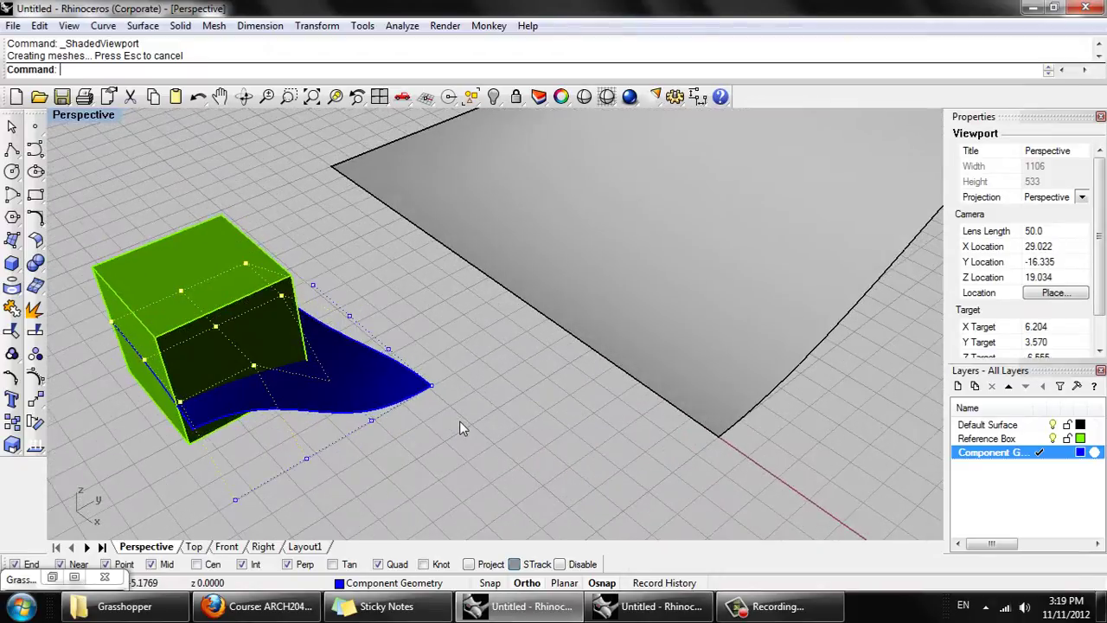
pyautogui.write('intsOff')
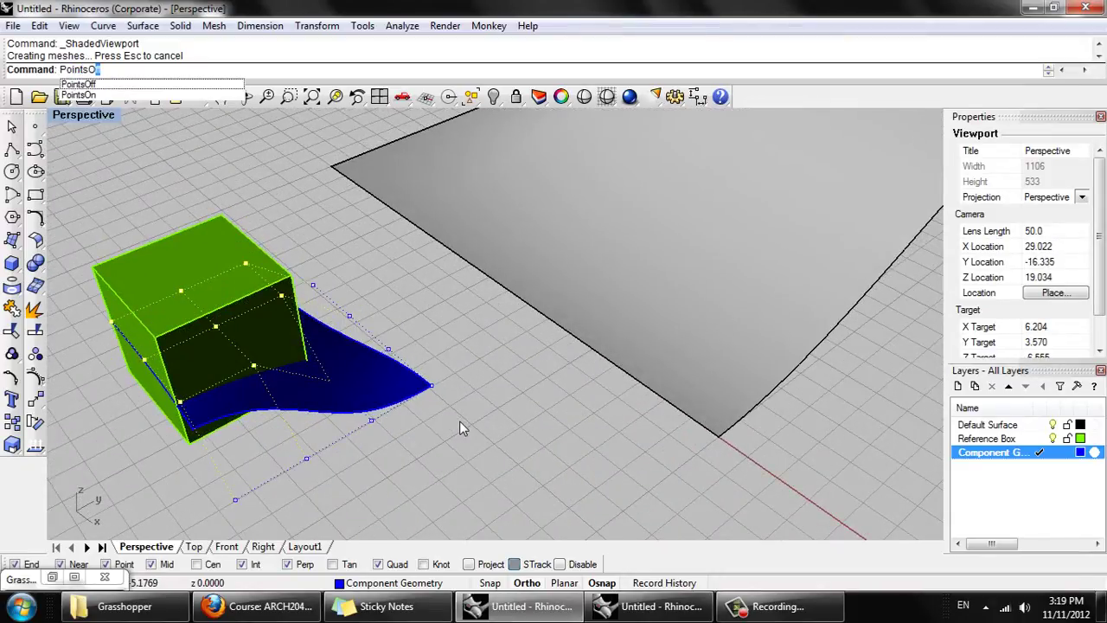
pyautogui.press('Return')
pyautogui.moveTo(361, 384); pyautogui.dragTo(404, 319, button='right')
pyautogui.scroll(-6, 349, 380)
# Rotate the green reference box and blue component surface together so the component's tip points away from the large surface
pyautogui.click(339, 334)
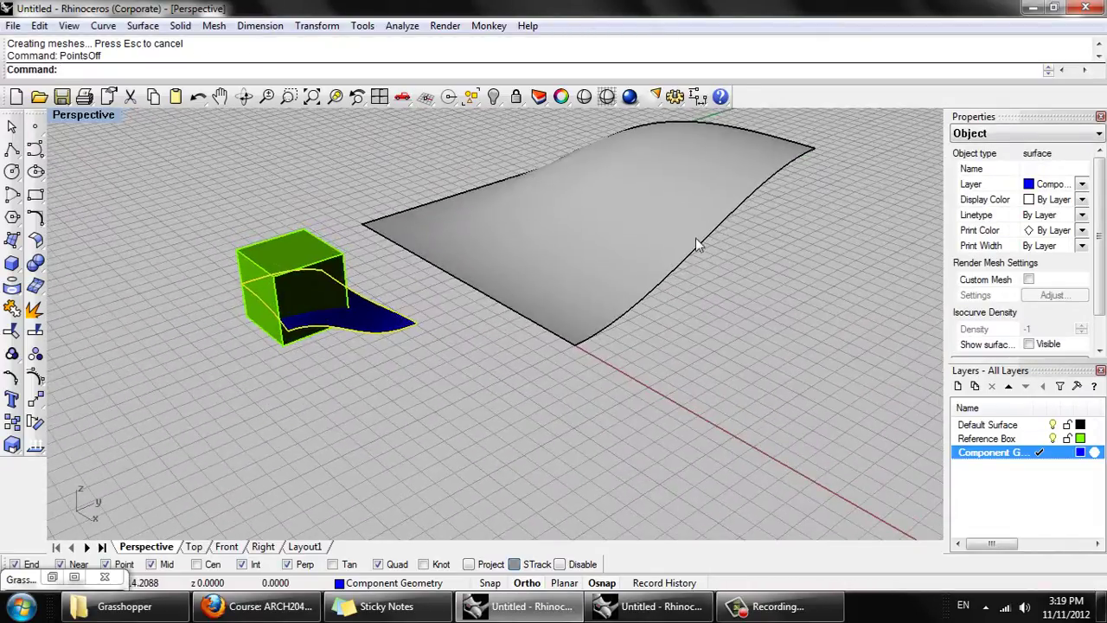
pyautogui.moveTo(522, 294); pyautogui.dragTo(451, 380, button='right')
pyautogui.moveTo(501, 400); pyautogui.dragTo(371, 299)
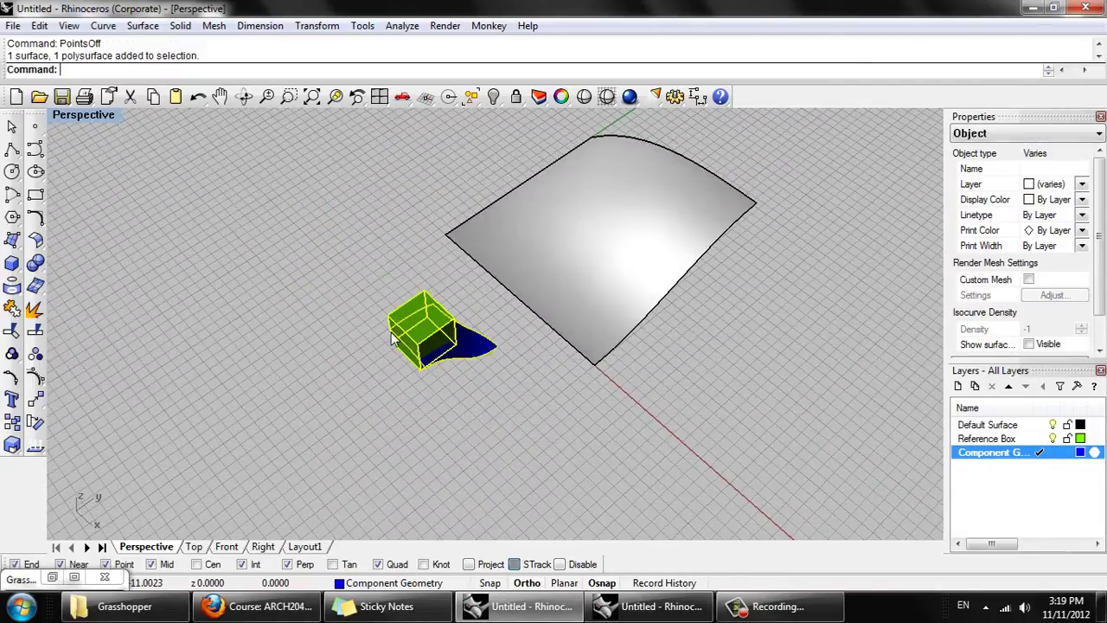
pyautogui.write('r')
pyautogui.press('Return')
pyautogui.click(334, 265)
pyautogui.click(477, 405)
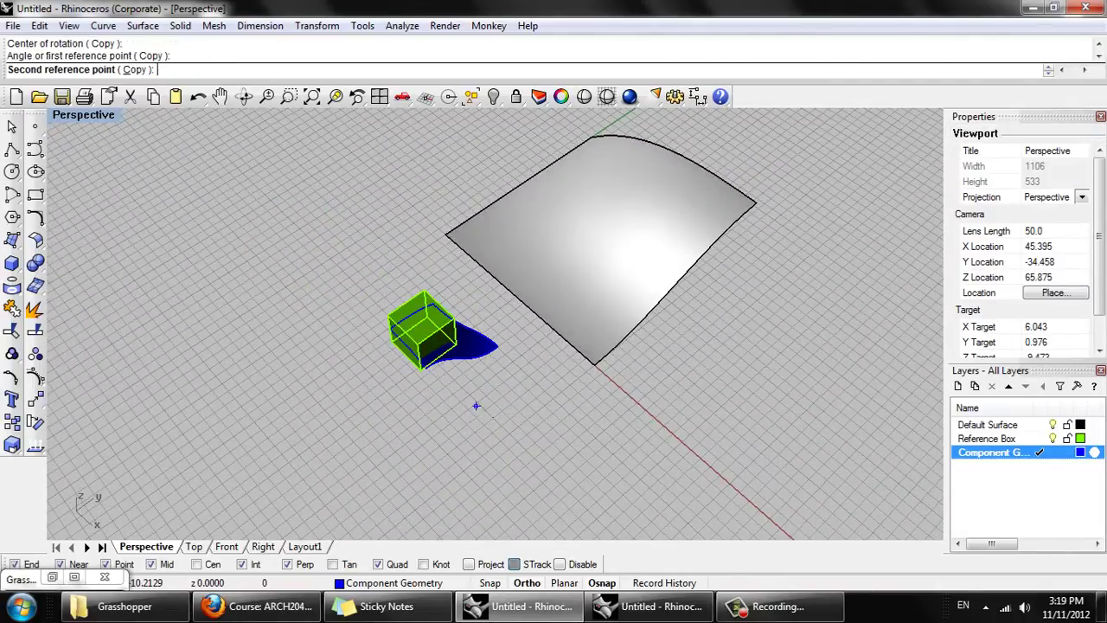
pyautogui.click(198, 378)
# Examine how the rotated blue component surface sits in and extends beyond the green reference box
pyautogui.moveTo(309, 406); pyautogui.dragTo(293, 302, button='right')
pyautogui.click(293, 302)
pyautogui.scroll(6, 213, 219)
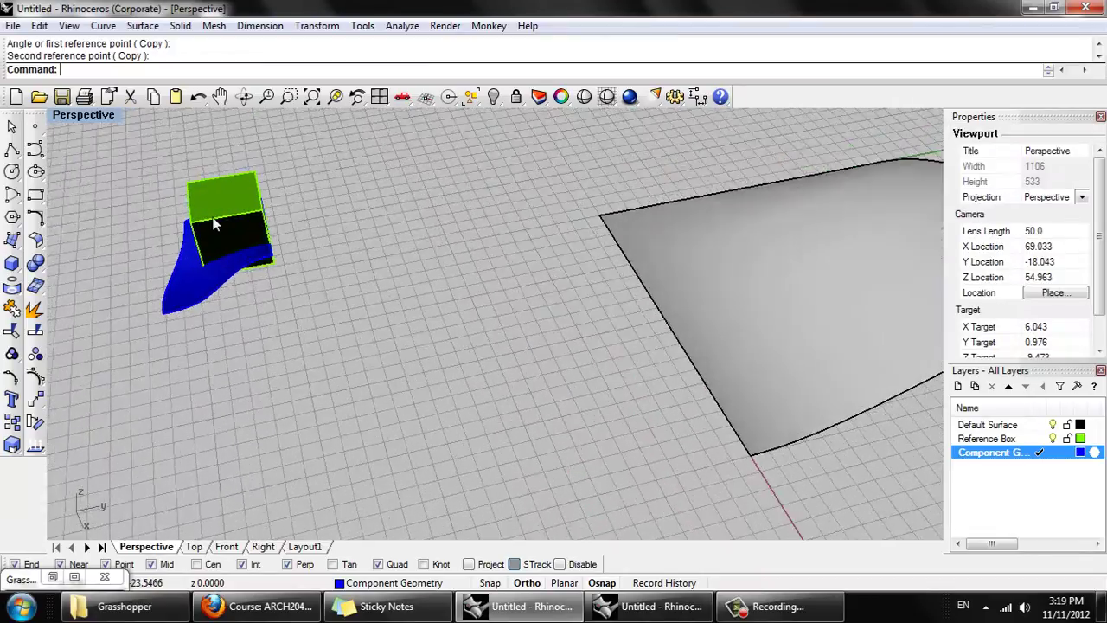
pyautogui.moveTo(214, 220); pyautogui.dragTo(523, 322, button='right')
pyautogui.scroll(6, 250, 146)
pyautogui.scroll(-6, 222, 217)
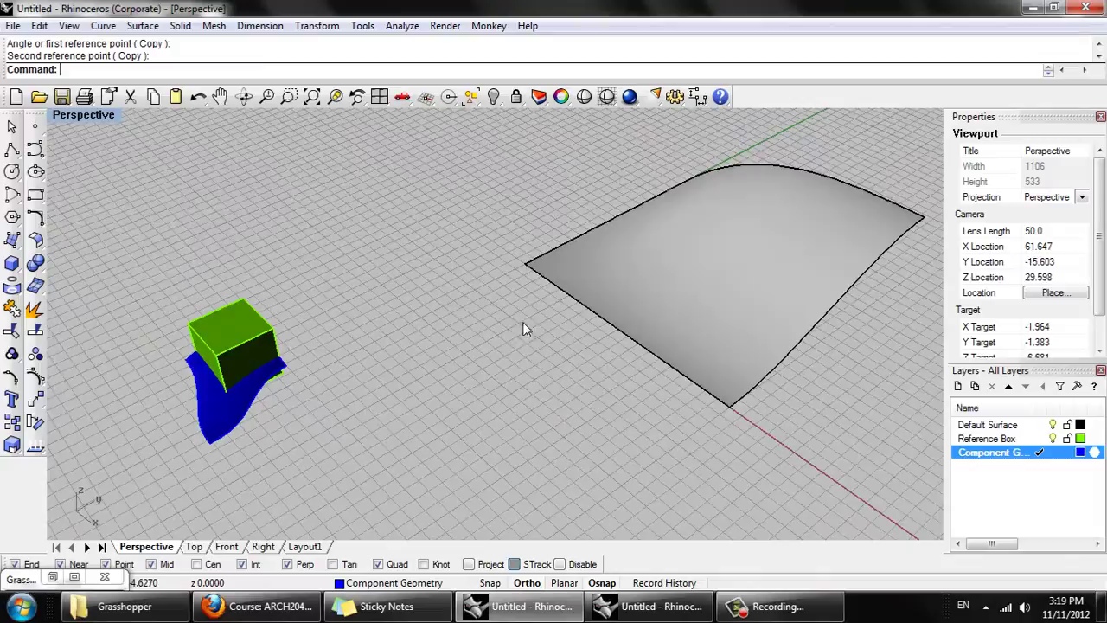
pyautogui.moveTo(651, 273); pyautogui.dragTo(198, 276, button='right')
pyautogui.scroll(4, 195, 273)
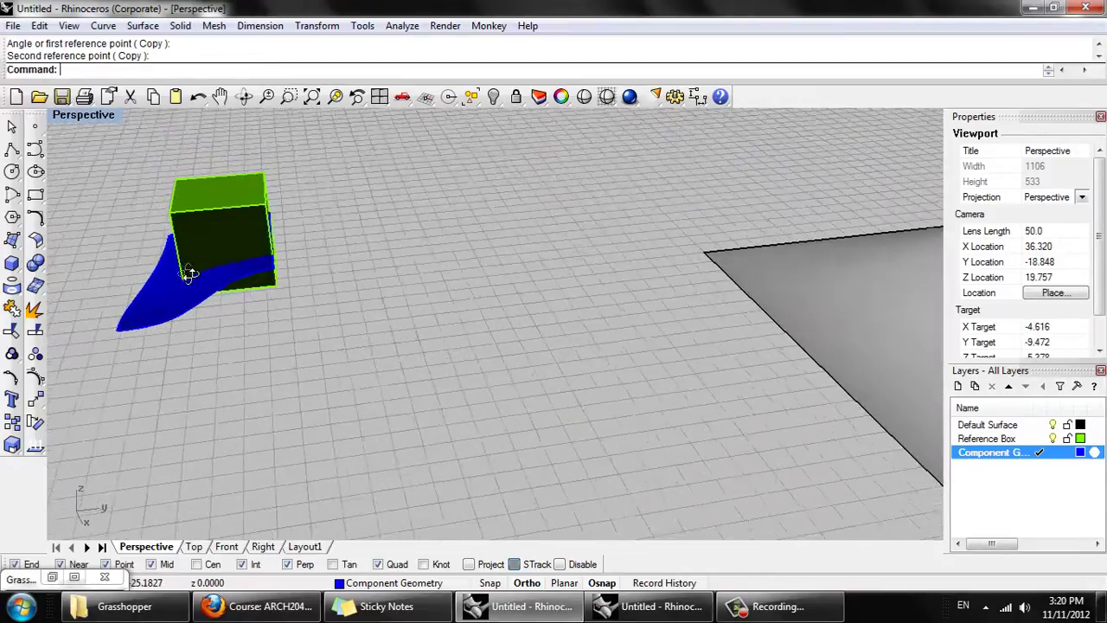
pyautogui.moveTo(143, 331); pyautogui.dragTo(169, 313, button='right')
pyautogui.click(175, 319)
pyautogui.click(175, 324)
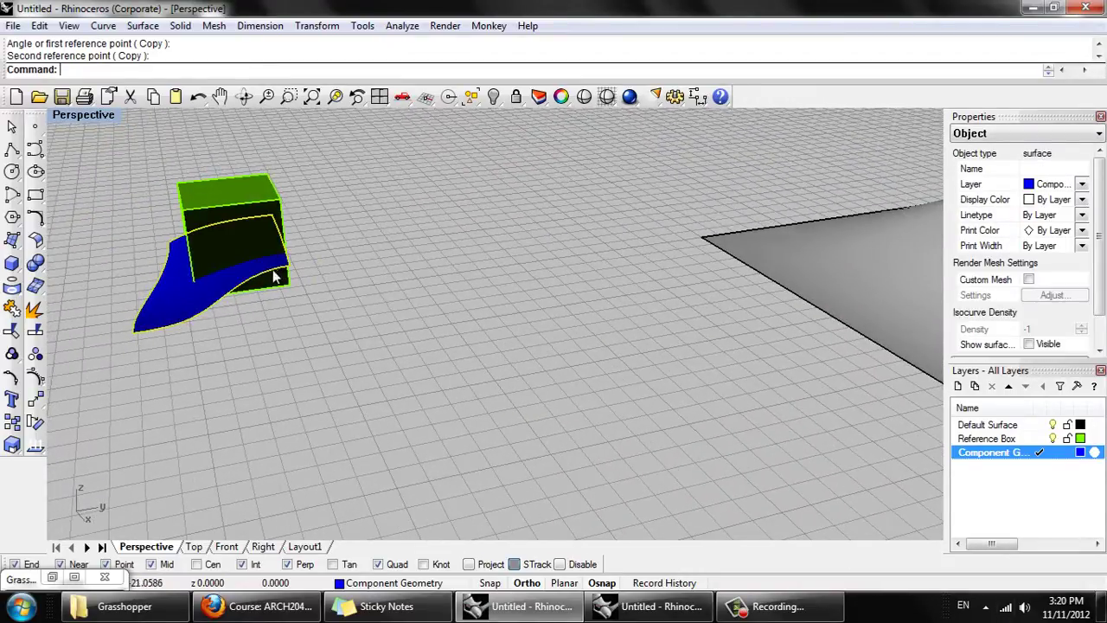
pyautogui.moveTo(273, 275); pyautogui.dragTo(295, 193, button='right')
pyautogui.scroll(4, 295, 195)
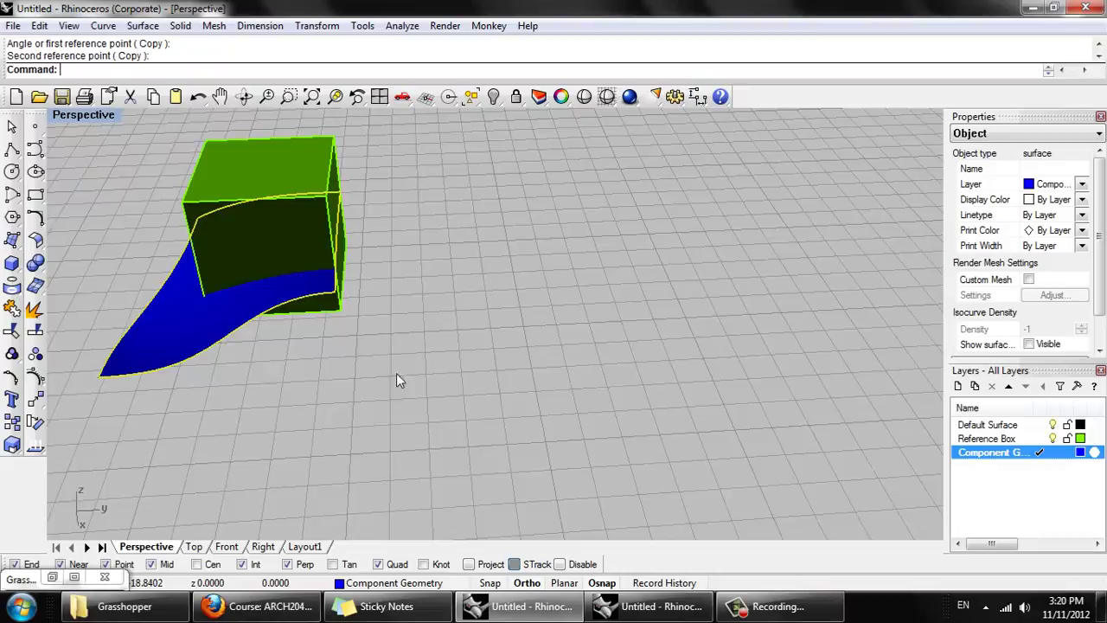
# Switch to Grasshopper and start a new blank definition
pyautogui.click(52, 577)
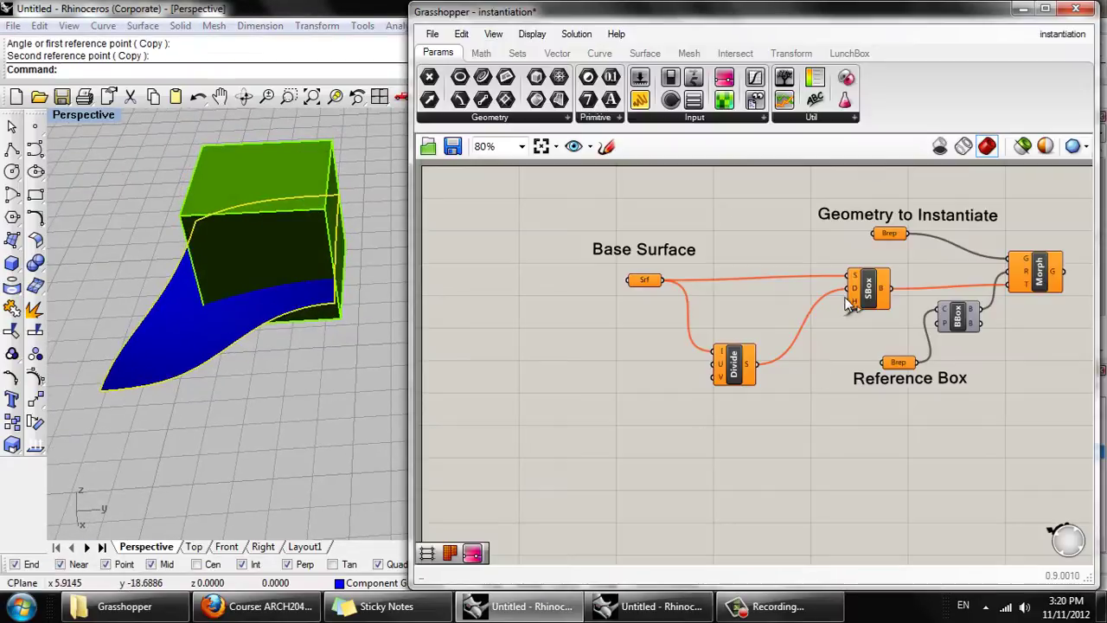
pyautogui.click(429, 35)
pyautogui.click(472, 74)
pyautogui.moveTo(655, 357); pyautogui.dragTo(667, 356, button='right')
pyautogui.scroll(-1, 667, 355)
# Add a Surface parameter to the empty Grasshopper canvas
pyautogui.doubleClick(653, 339)
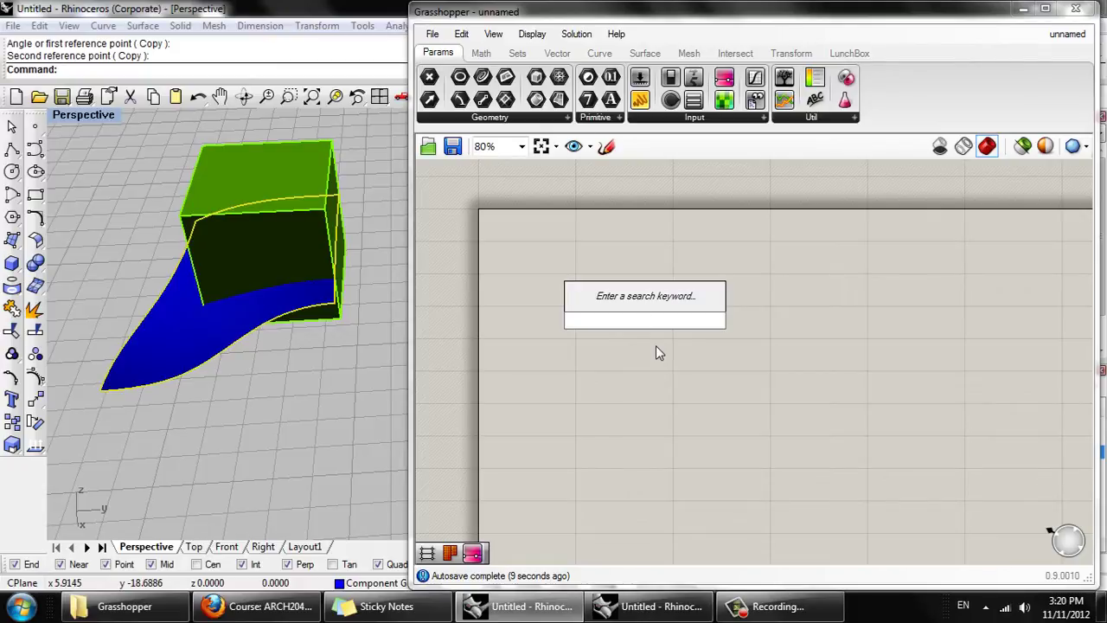
pyautogui.write('SRF')
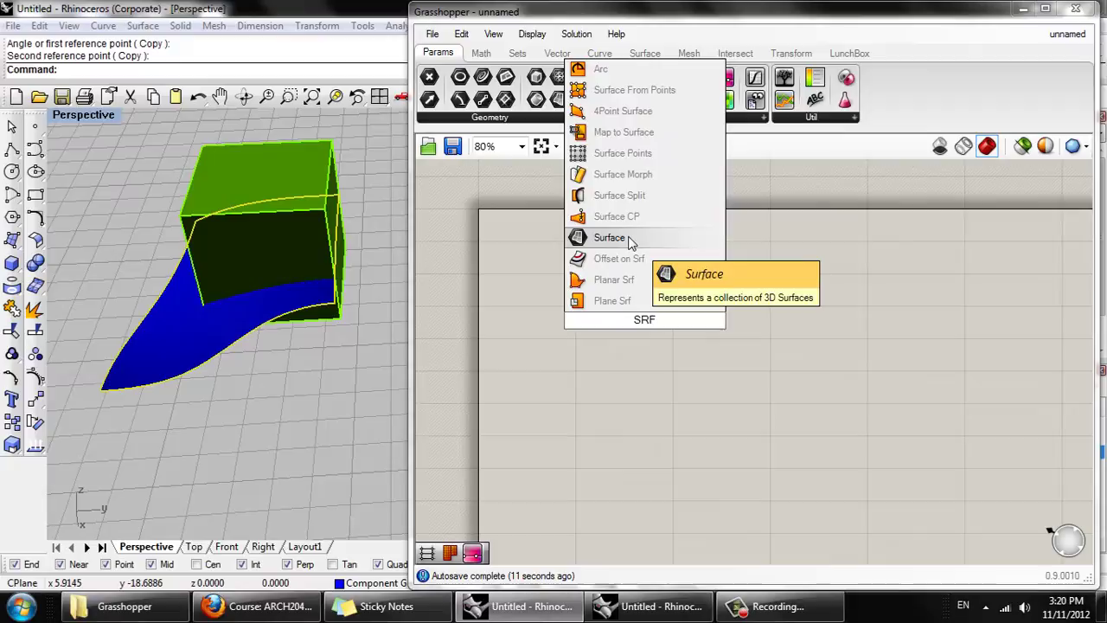
pyautogui.click(630, 240)
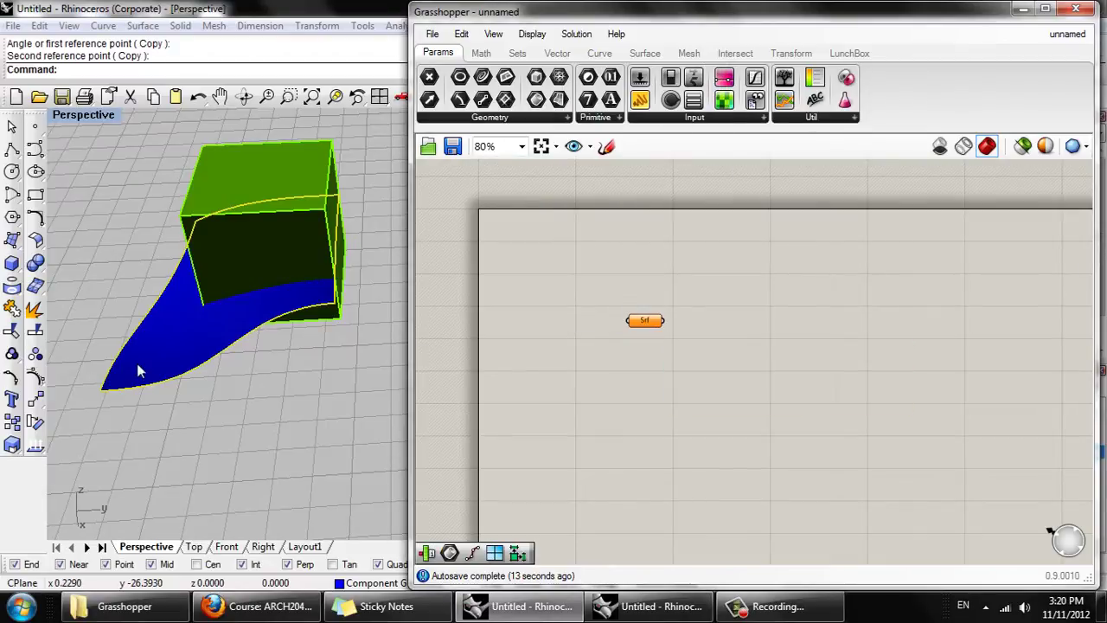
# Reference the large base surface from Rhino into the Surface parameter
pyautogui.keyDown('shift'); pyautogui.moveTo(137, 364); pyautogui.dragTo(83, 380, button='right'); pyautogui.keyUp('shift')
pyautogui.scroll(-7, 115, 345)
pyautogui.scroll(-8, 240, 315)
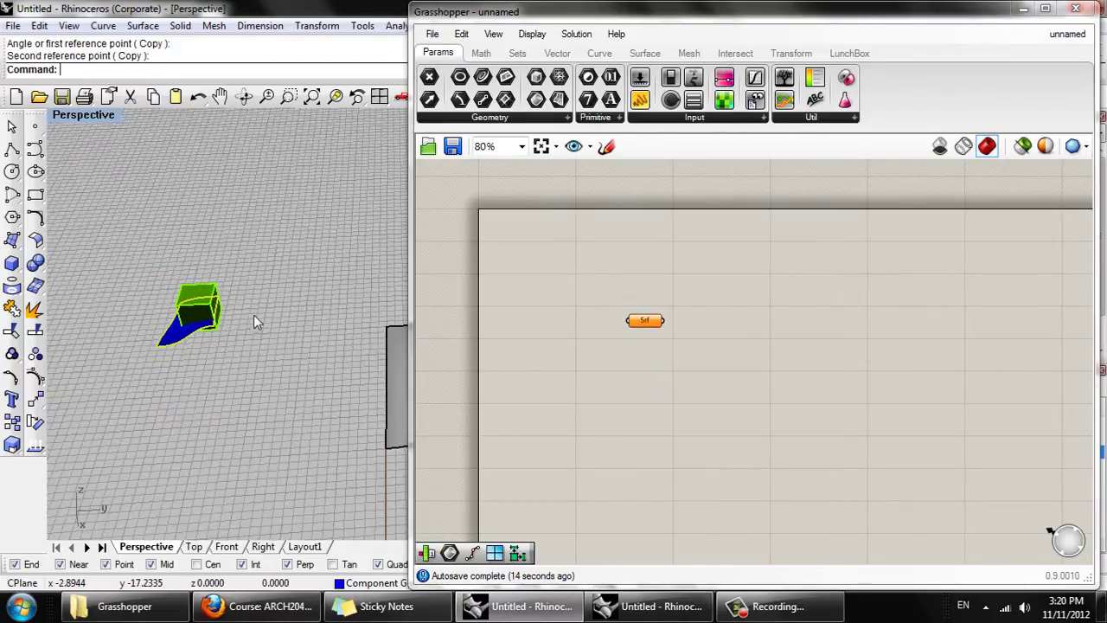
pyautogui.keyDown('shift'); pyautogui.moveTo(275, 320); pyautogui.dragTo(335, 319, button='right'); pyautogui.keyUp('shift')
pyautogui.click(350, 351)
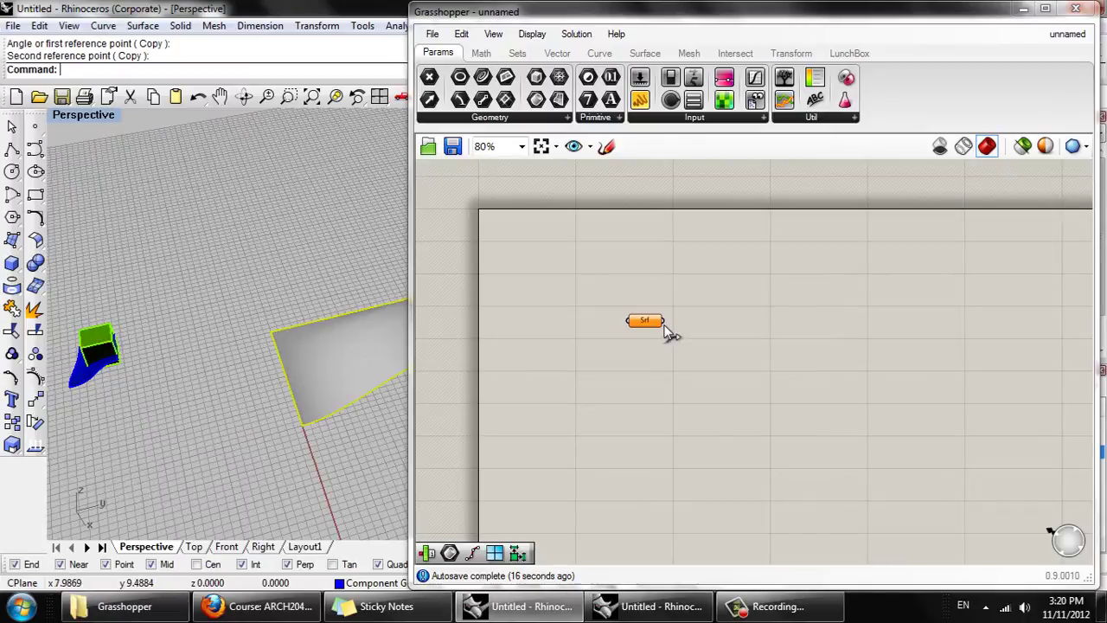
pyautogui.rightClick(638, 324)
pyautogui.click(671, 420)
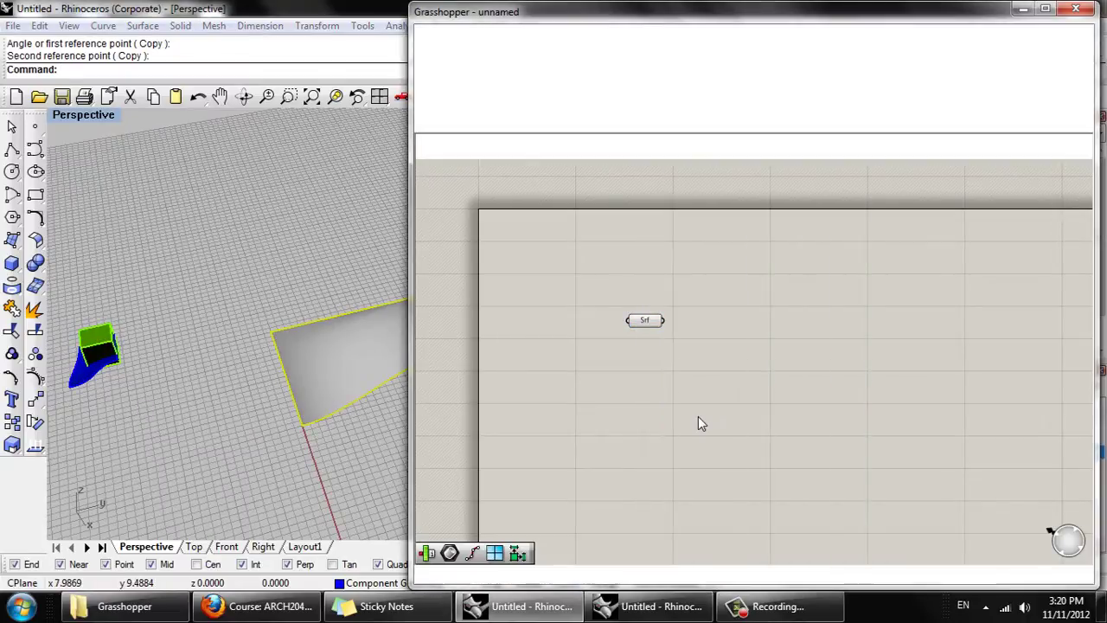
pyautogui.moveTo(260, 245); pyautogui.dragTo(372, 255, button='right')
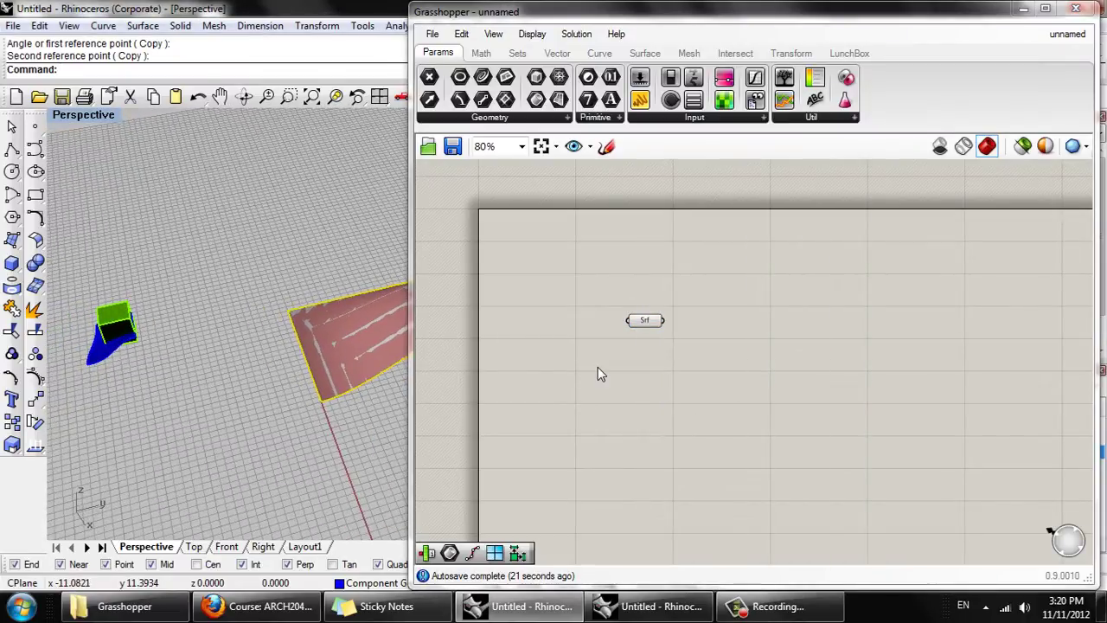
# Add a Brep parameter below the Surface parameter and rename it Reference Box
pyautogui.doubleClick(598, 367)
pyautogui.write('BRE')
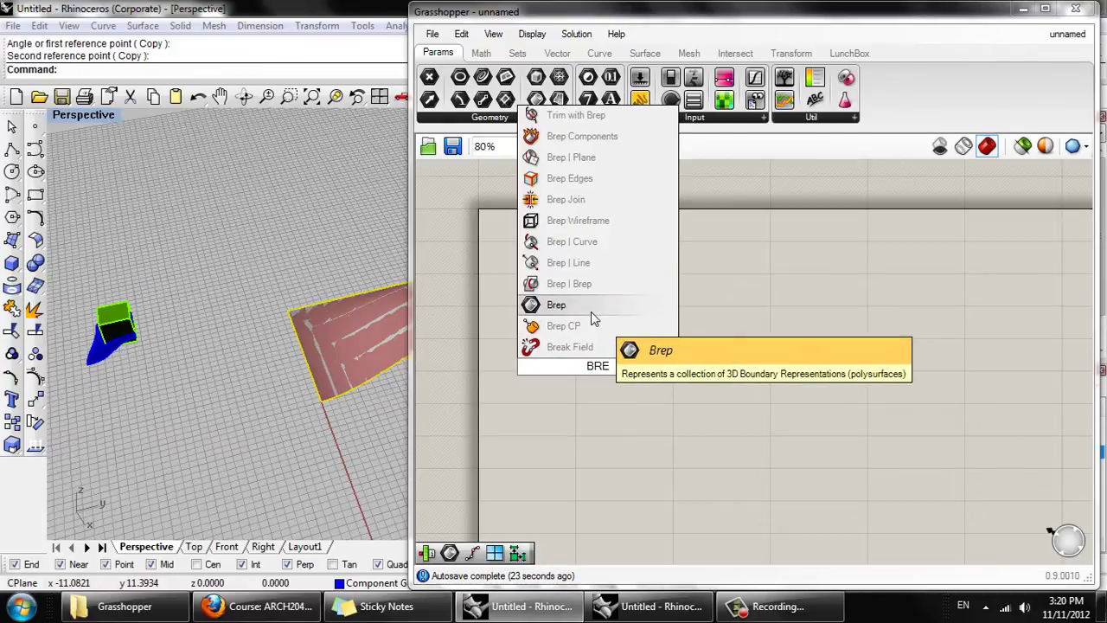
pyautogui.click(592, 311)
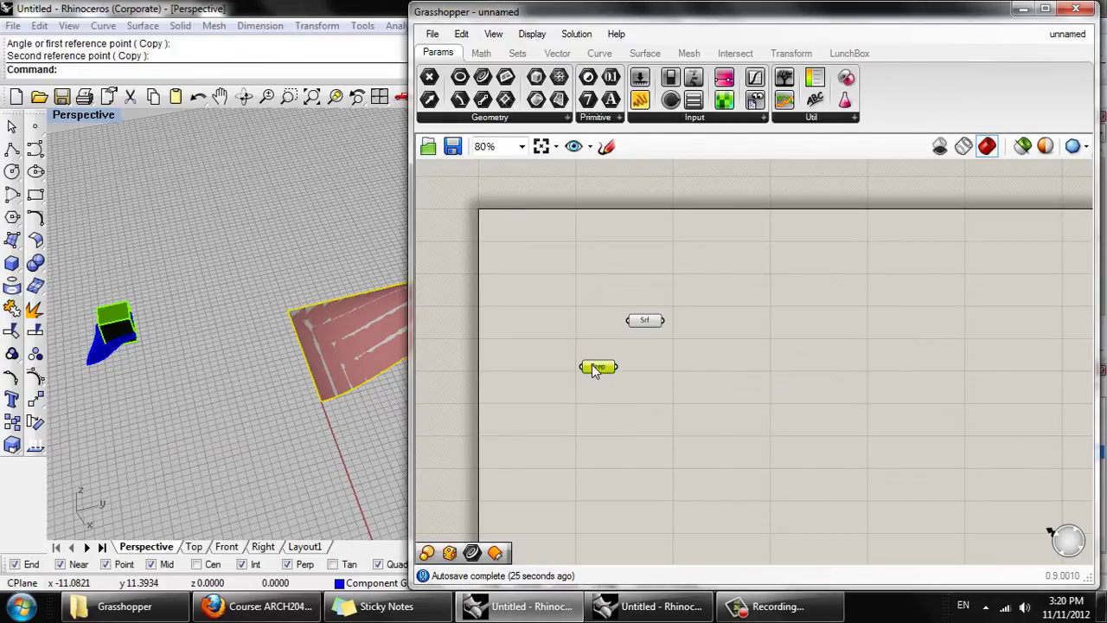
pyautogui.rightClick(602, 373)
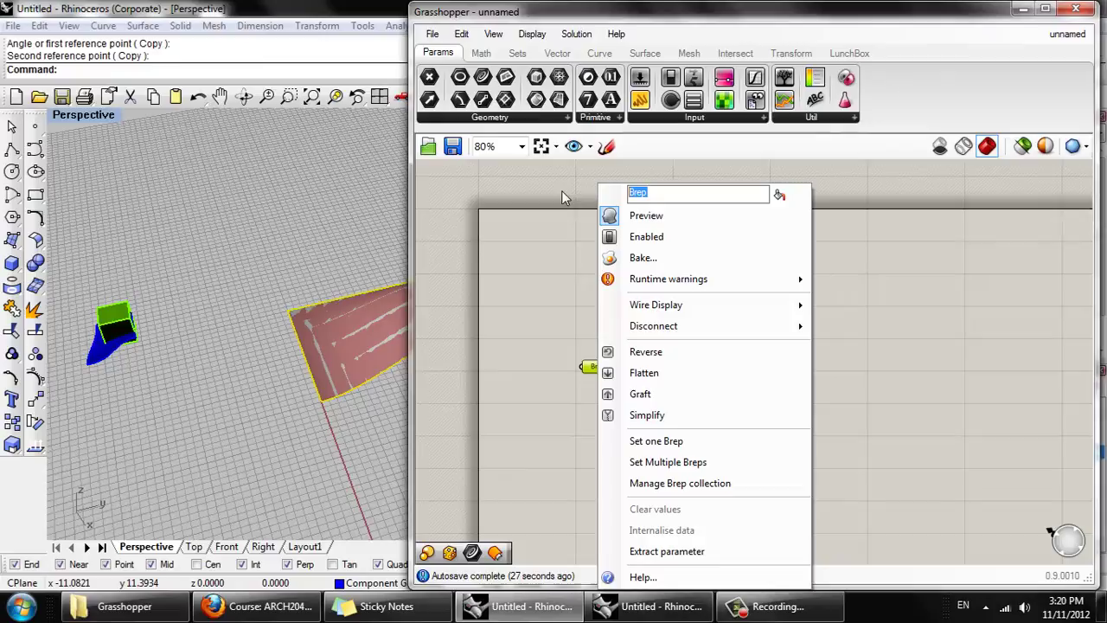
pyautogui.write('rEFERE')
pyautogui.click(486, 231)
# Reference the green box from Rhino into the Reference Box parameter as a single Brep
pyautogui.rightClick(599, 371)
pyautogui.click(668, 462)
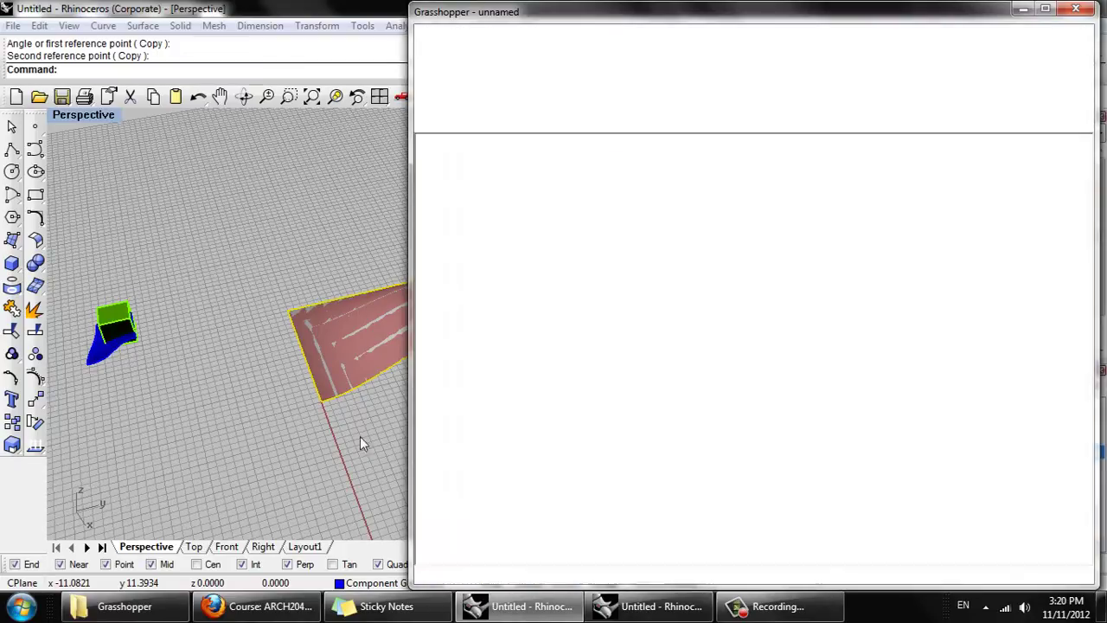
pyautogui.click(118, 311)
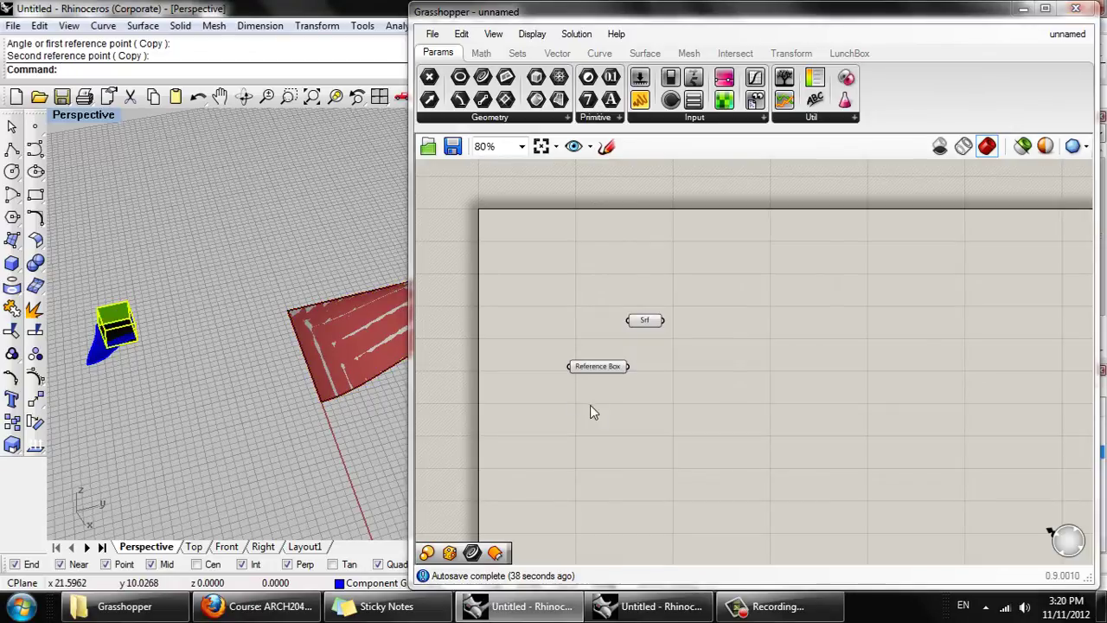
pyautogui.moveTo(163, 361); pyautogui.dragTo(199, 312, button='right')
pyautogui.click(601, 366)
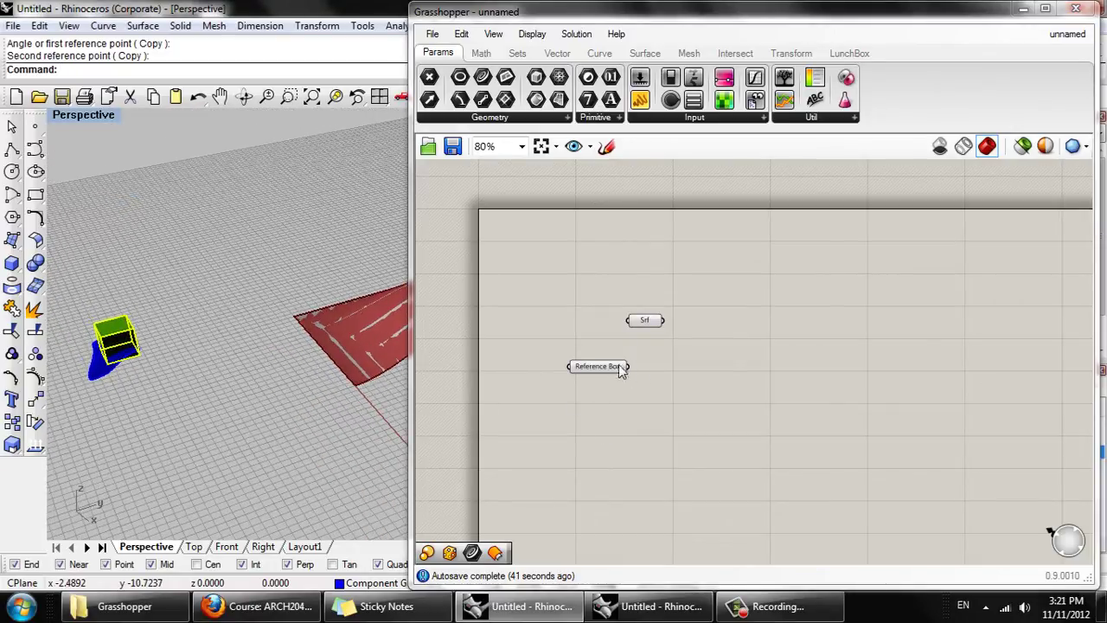
pyautogui.rightClick(600, 367)
pyautogui.click(663, 441)
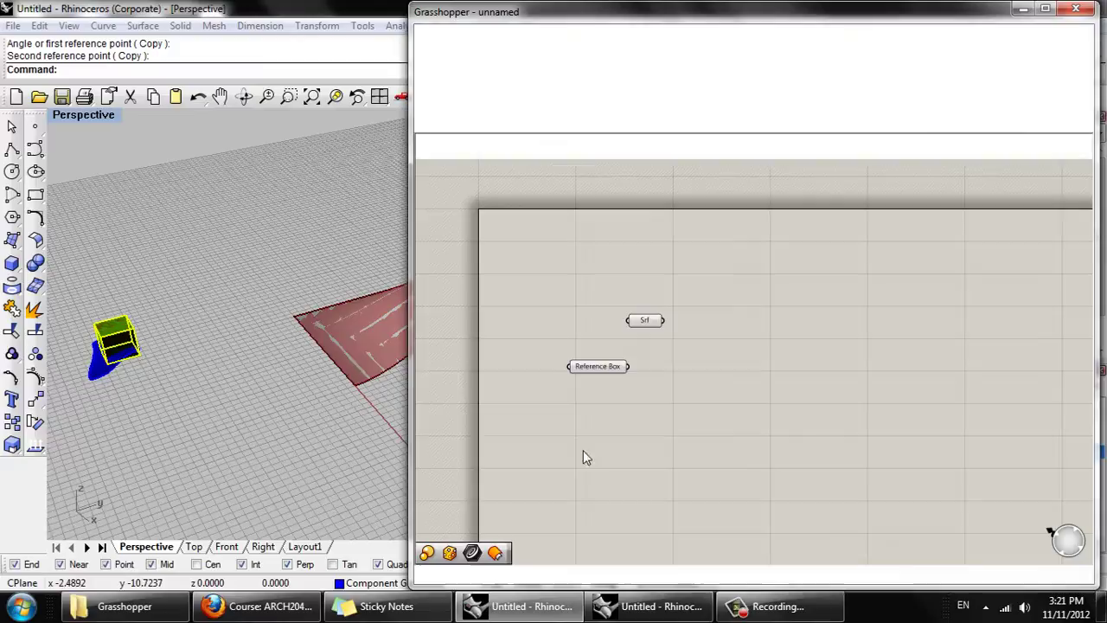
pyautogui.keyDown('shift'); pyautogui.moveTo(290, 301); pyautogui.dragTo(376, 260, button='right'); pyautogui.keyUp('shift')
pyautogui.click(638, 458)
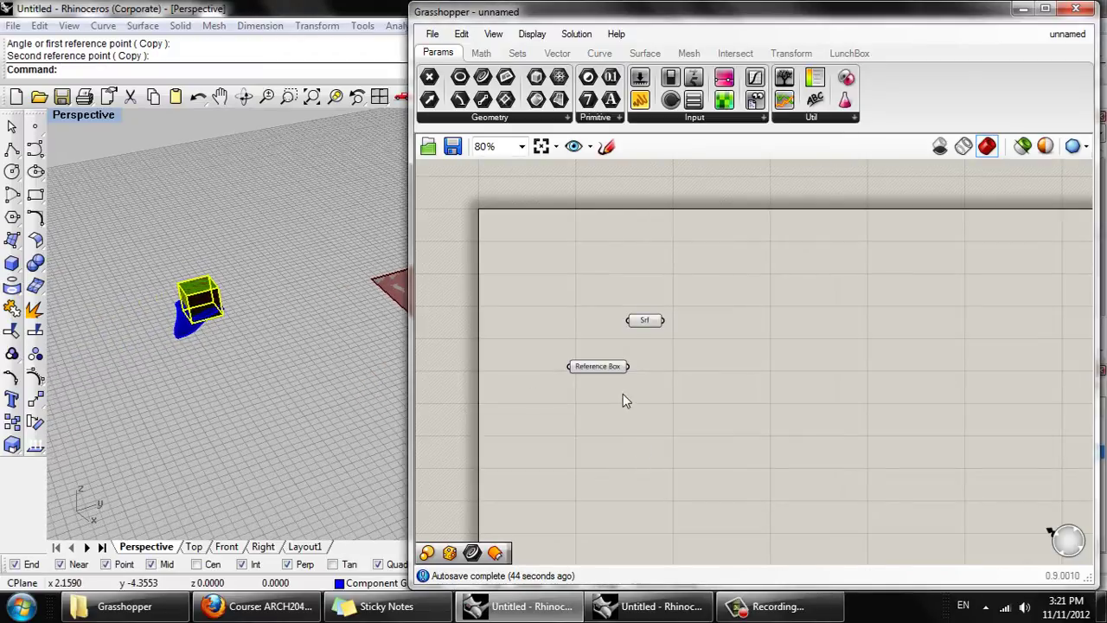
# Add a second Brep parameter below Reference Box and rename it Component Geometry
pyautogui.doubleClick(609, 410)
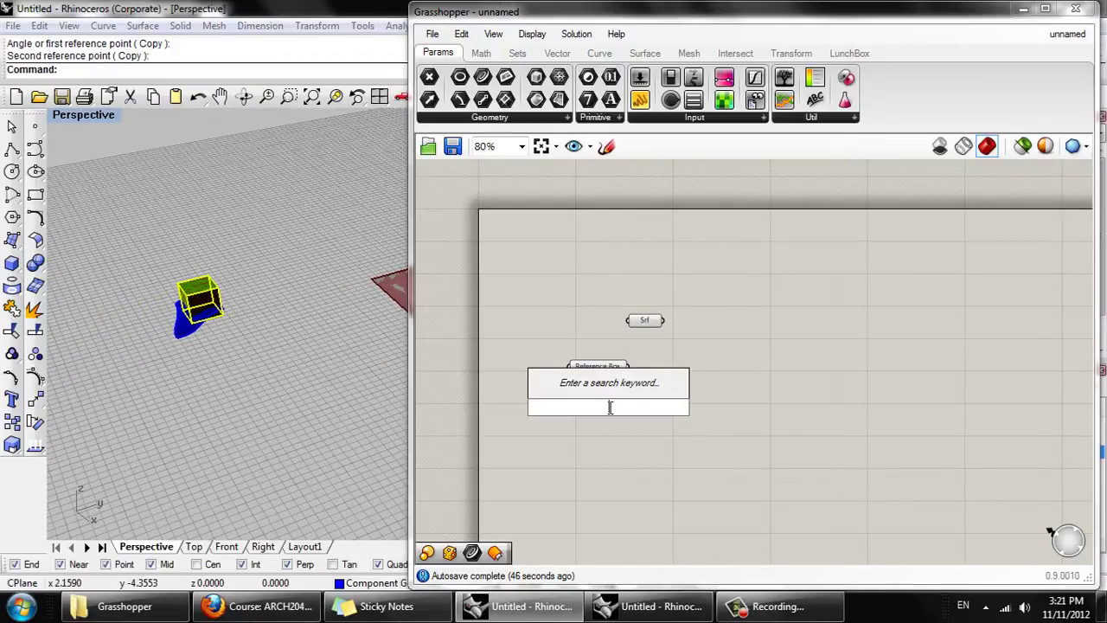
pyautogui.write('brep')
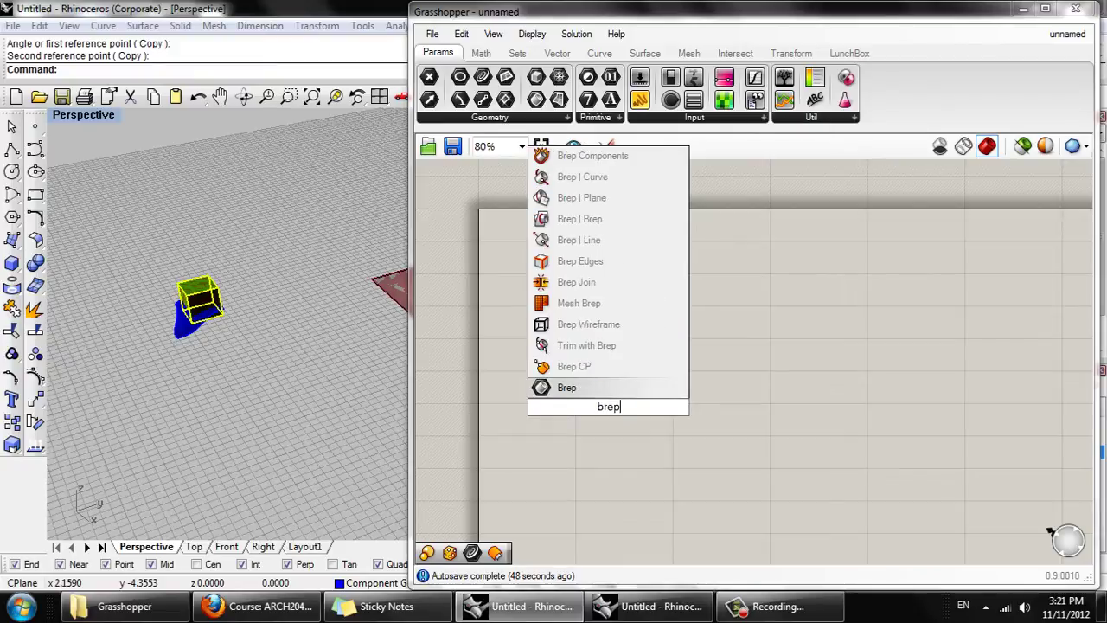
pyautogui.click(597, 389)
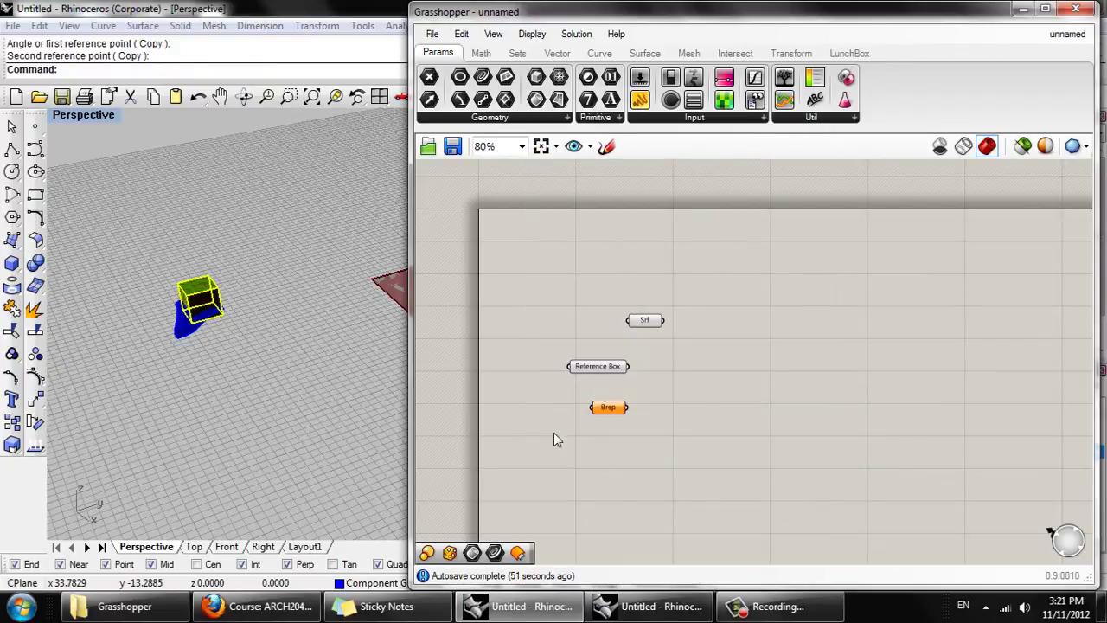
pyautogui.moveTo(85, 377); pyautogui.dragTo(234, 355, button='right')
pyautogui.rightClick(598, 420)
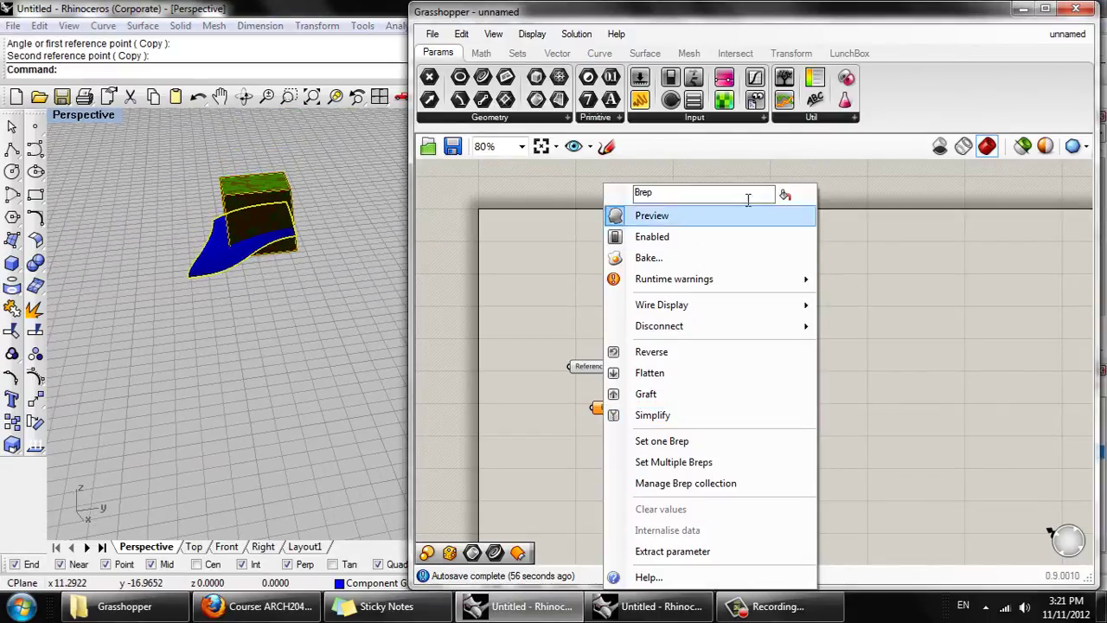
pyautogui.rightClick(612, 414)
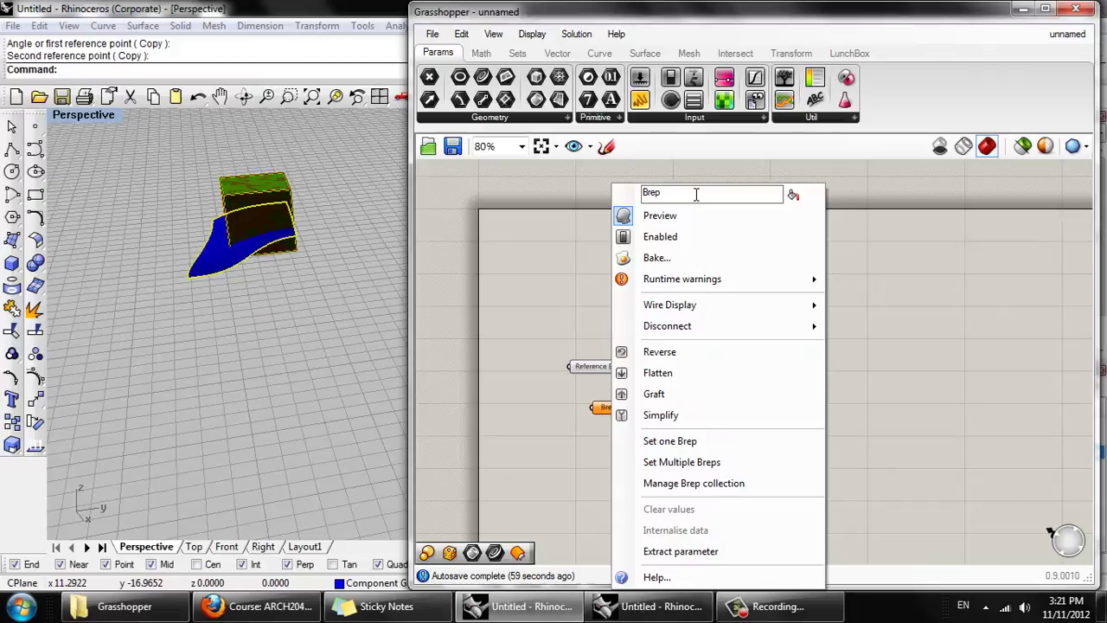
pyautogui.write('Component Geometry')
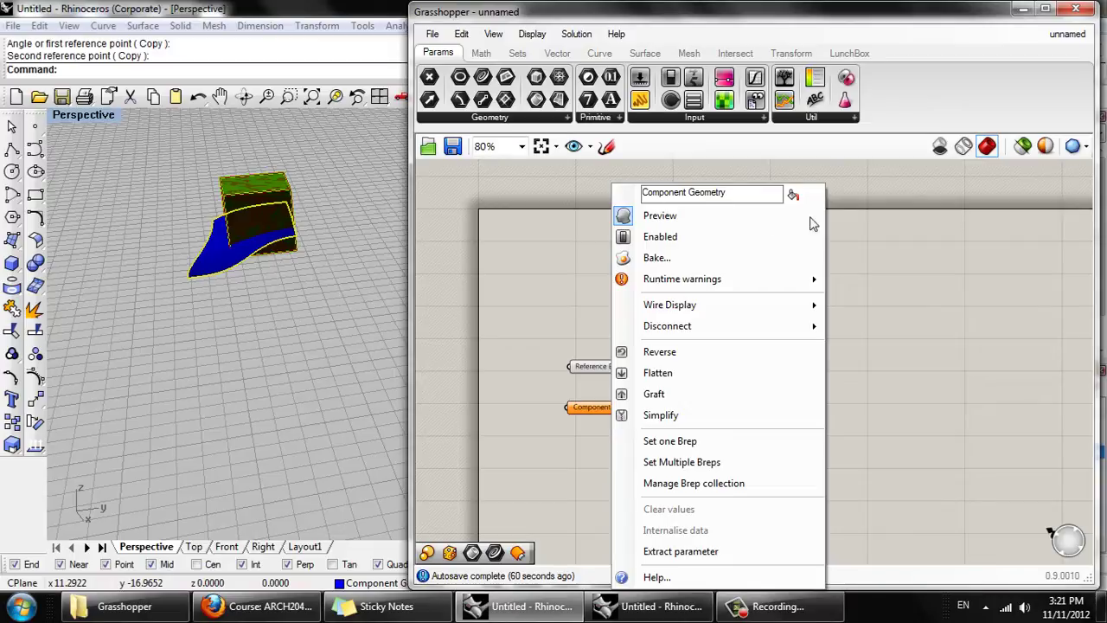
pyautogui.click(838, 298)
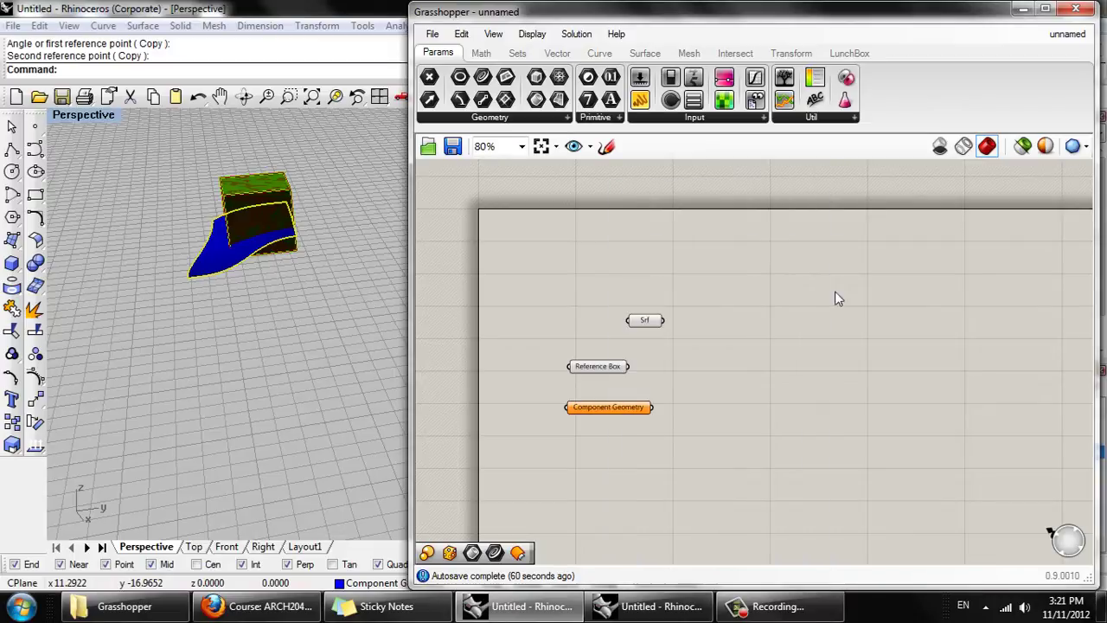
# Reference the blue component surface from Rhino into the Component Geometry parameter as a single Brep
pyautogui.rightClick(632, 414)
pyautogui.click(738, 441)
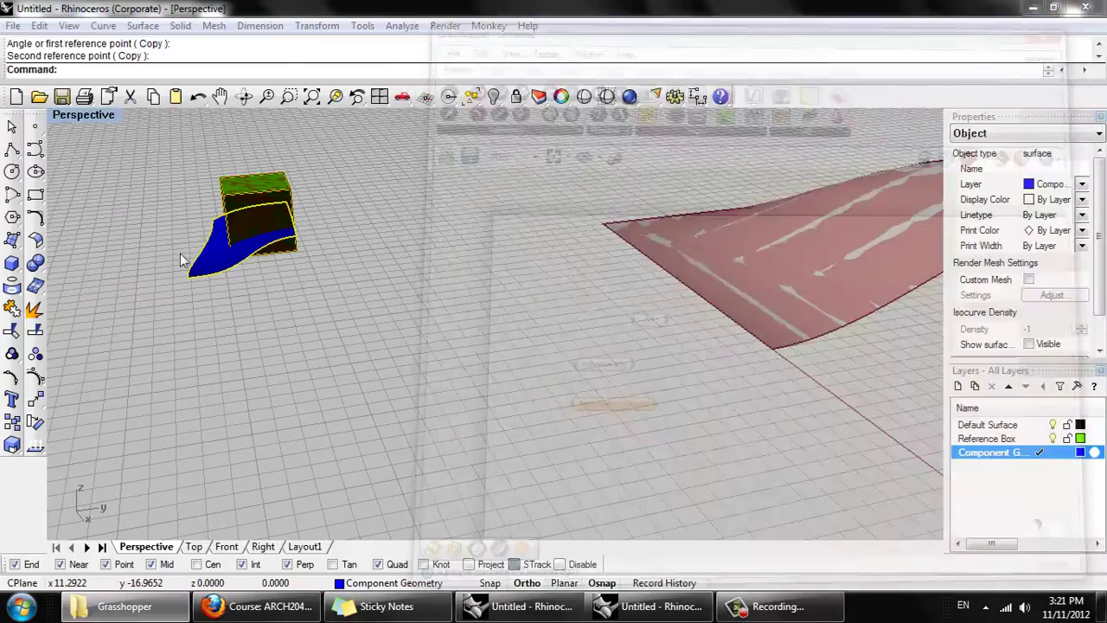
pyautogui.click(182, 254)
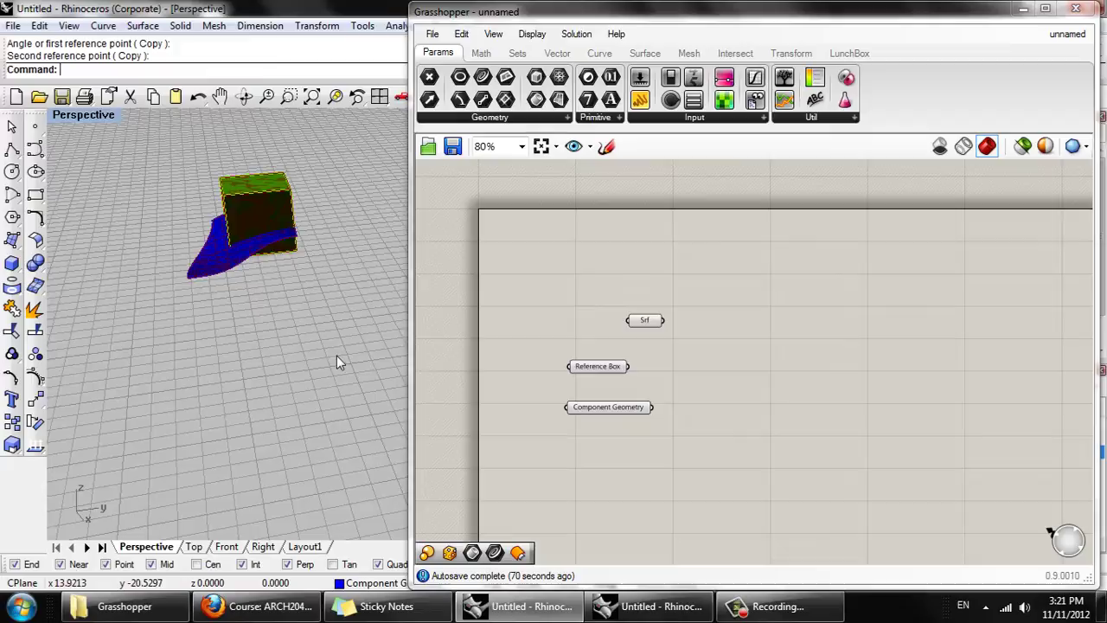
# Move the Surface parameter farther above the two Brep parameters and rename it Base Srf
pyautogui.moveTo(337, 362); pyautogui.dragTo(397, 283, button='right')
pyautogui.moveTo(410, 276); pyautogui.dragTo(514, 275)
pyautogui.moveTo(407, 286); pyautogui.dragTo(259, 368, button='right')
pyautogui.moveTo(892, 356); pyautogui.dragTo(712, 369, button='right')
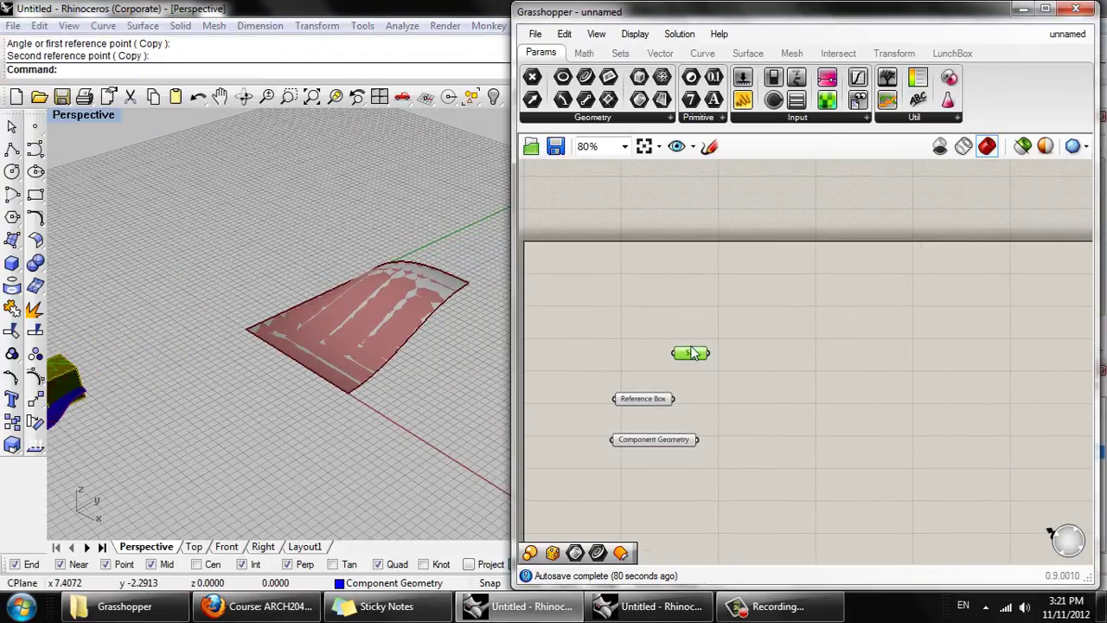
pyautogui.moveTo(692, 353); pyautogui.dragTo(682, 302)
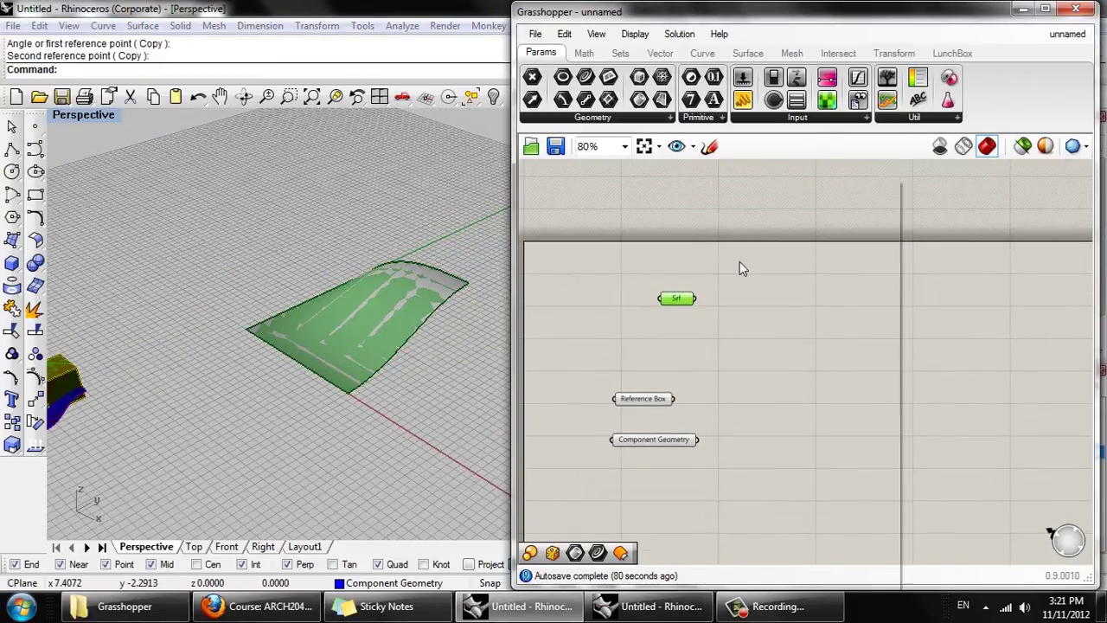
pyautogui.rightClick(688, 299)
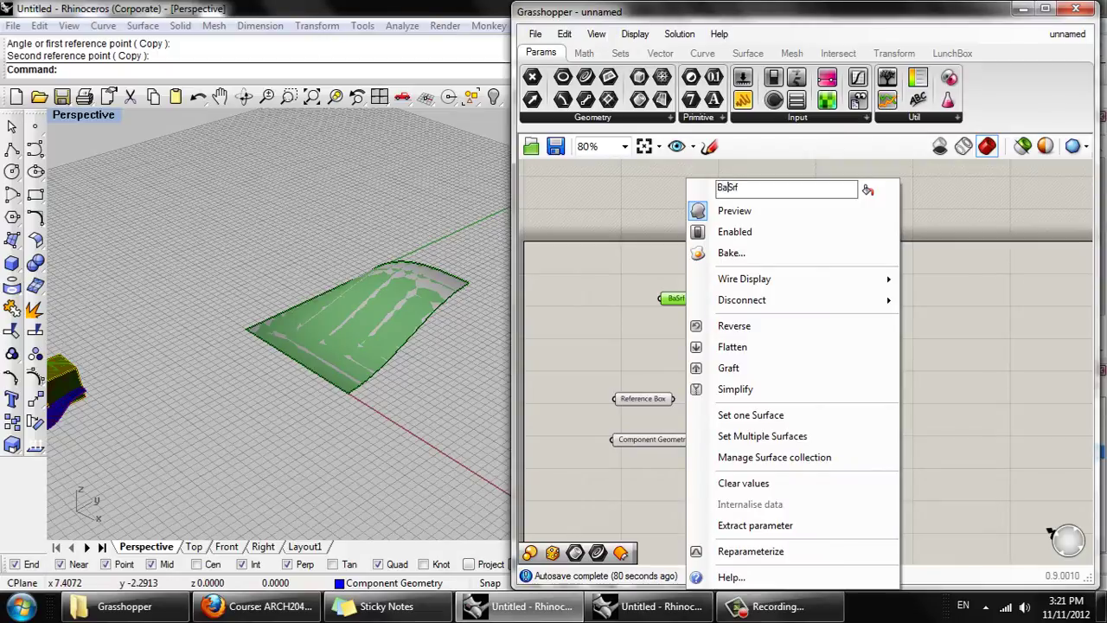
pyautogui.click(653, 257)
pyautogui.moveTo(683, 327); pyautogui.dragTo(643, 347, button='right')
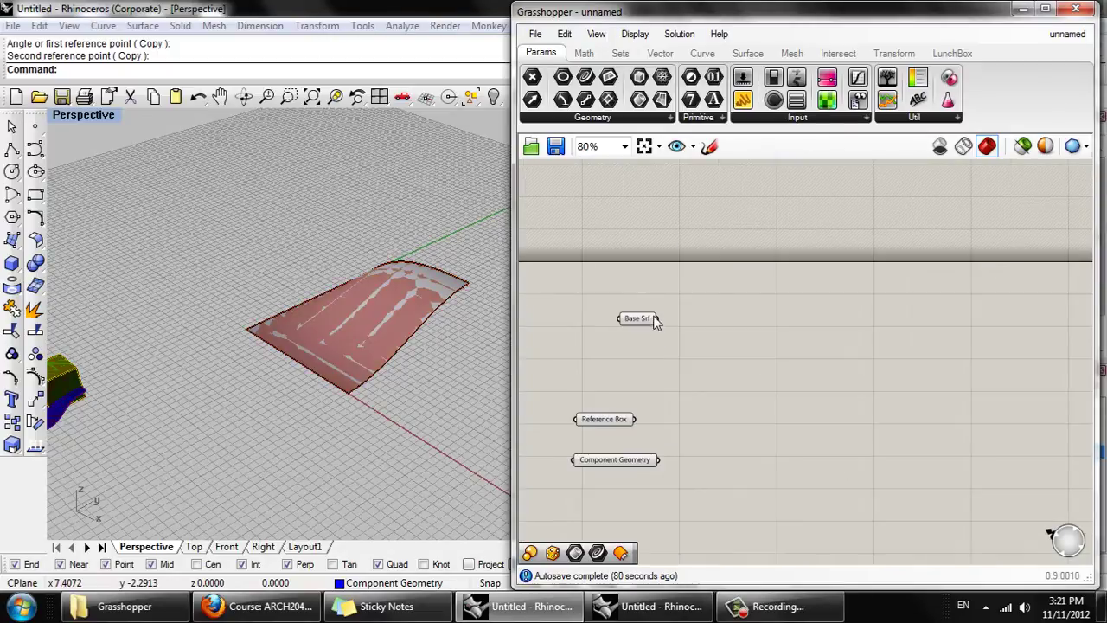
pyautogui.moveTo(630, 326); pyautogui.dragTo(621, 360)
# Add a Divide Domain² component beside the Base Srf parameter and arrange the two for wiring
pyautogui.click(697, 351)
pyautogui.doubleClick(697, 351)
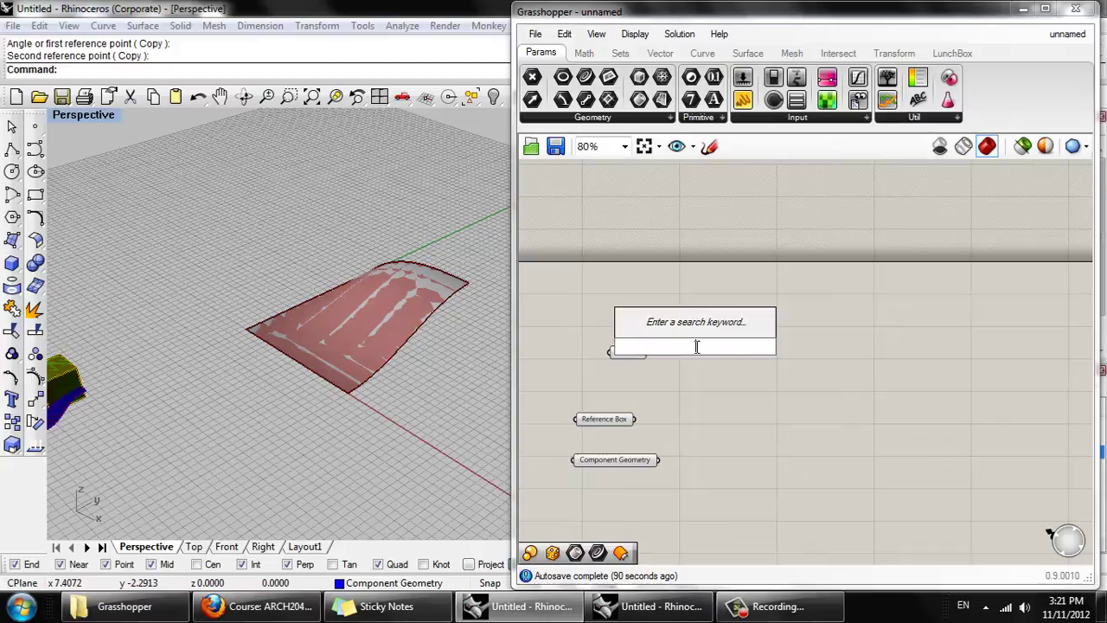
pyautogui.write('divi')
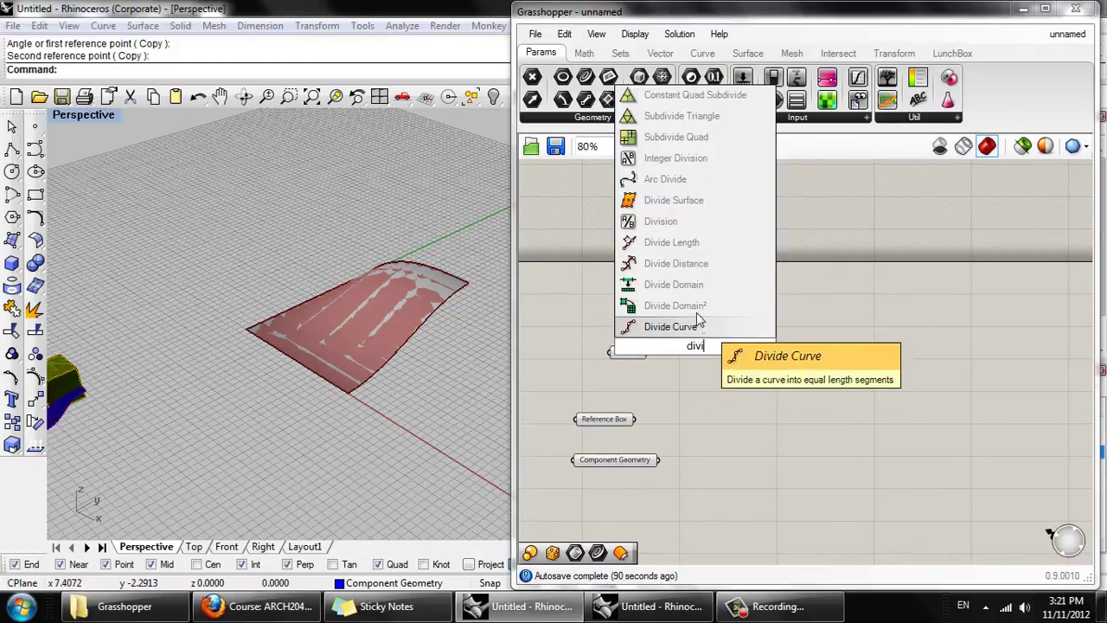
pyautogui.click(695, 307)
pyautogui.moveTo(698, 351); pyautogui.dragTo(723, 349)
pyautogui.moveTo(629, 352); pyautogui.dragTo(641, 333)
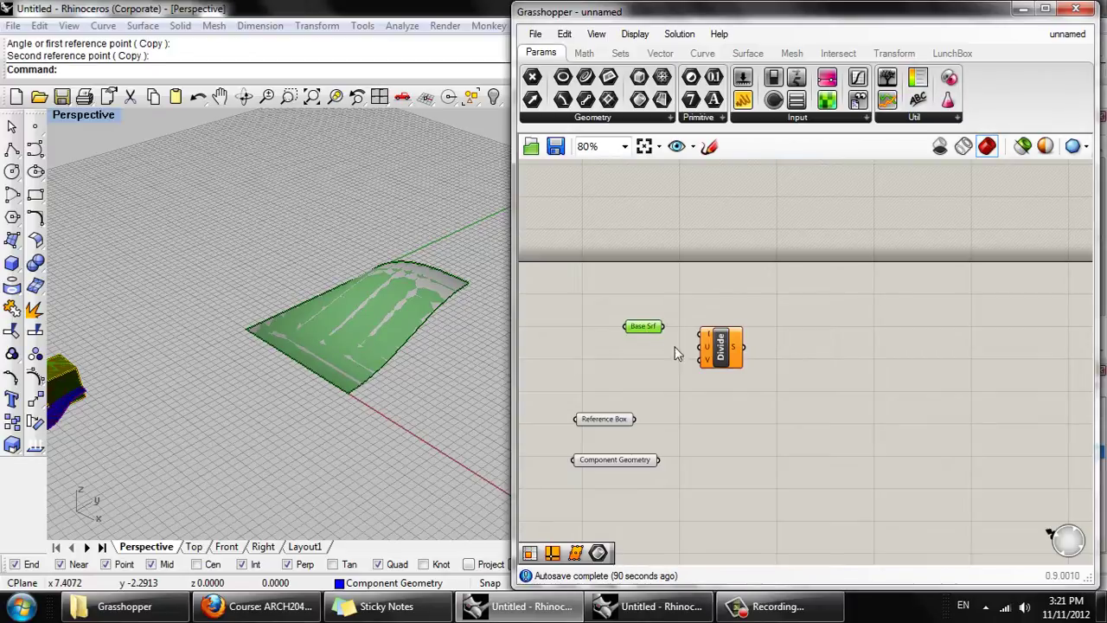
# Add a small Panel below Base Srf and set its content to 4
pyautogui.doubleClick(650, 379)
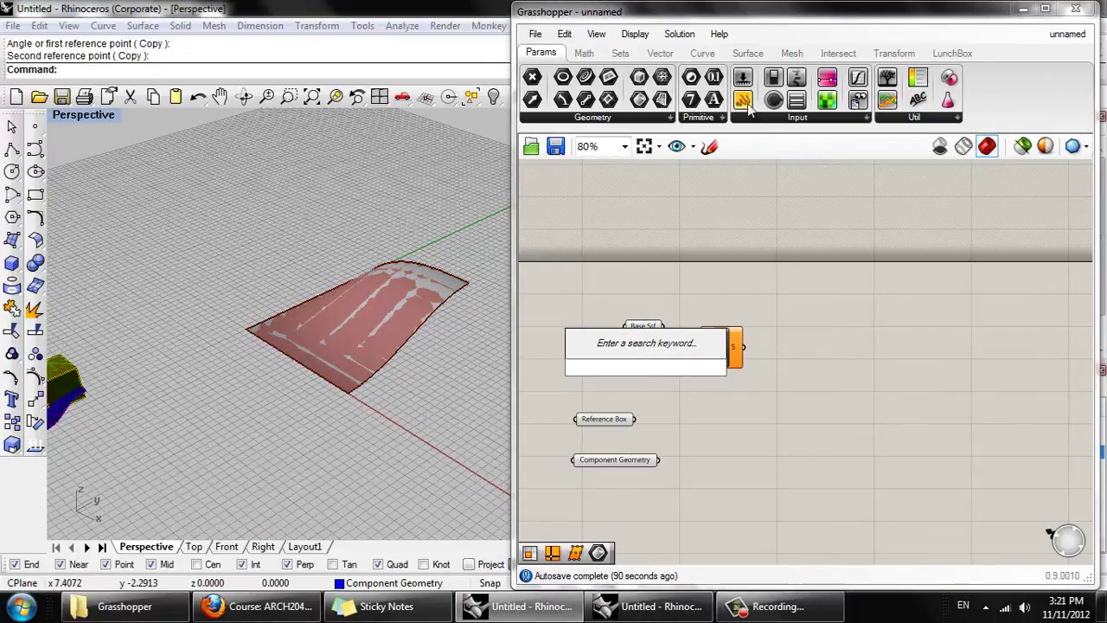
pyautogui.moveTo(611, 474); pyautogui.dragTo(652, 369)
pyautogui.moveTo(700, 396); pyautogui.dragTo(644, 370)
pyautogui.doubleClick(643, 371)
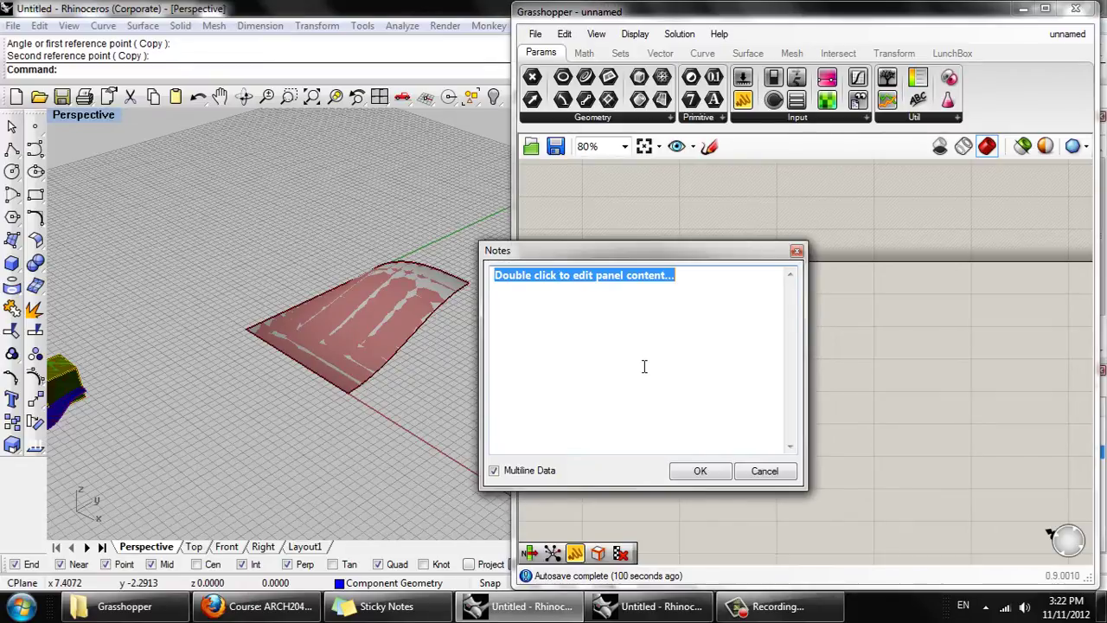
pyautogui.write('4')
pyautogui.click(697, 471)
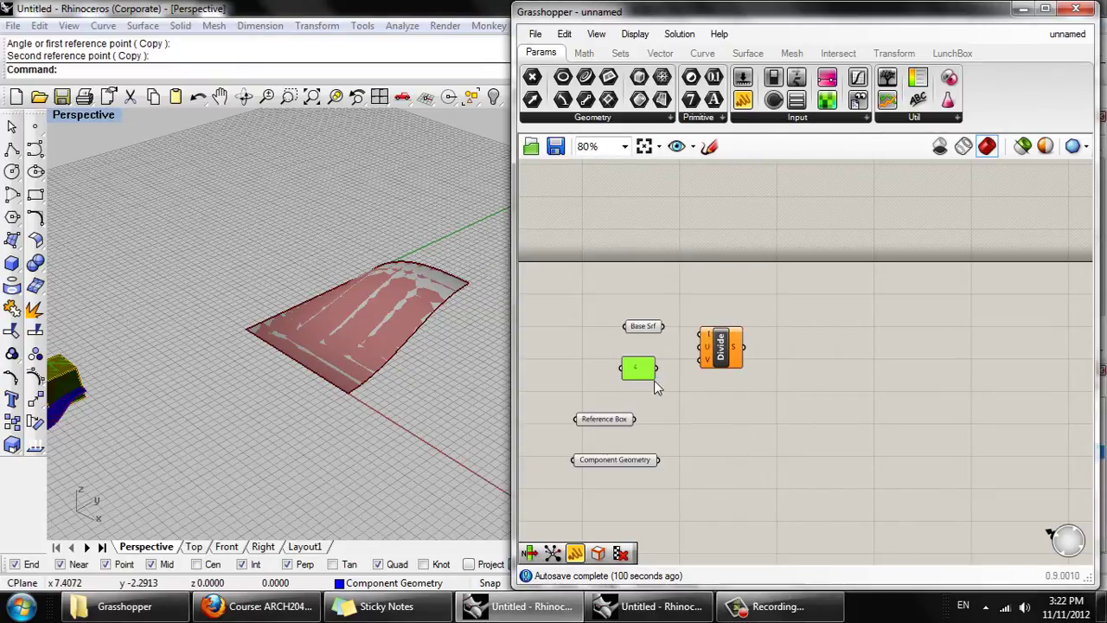
# Wire two panels of 4 into the U and V inputs of Divide Domain², and Base Srf into its I input
pyautogui.moveTo(654, 375)
pyautogui.mouseDown()
pyautogui.moveTo(641, 368)
pyautogui.moveTo(652, 358)
pyautogui.moveTo(654, 374)
pyautogui.moveTo(693, 373)
pyautogui.moveTo(702, 347)
pyautogui.moveTo(655, 353)
pyautogui.mouseUp()
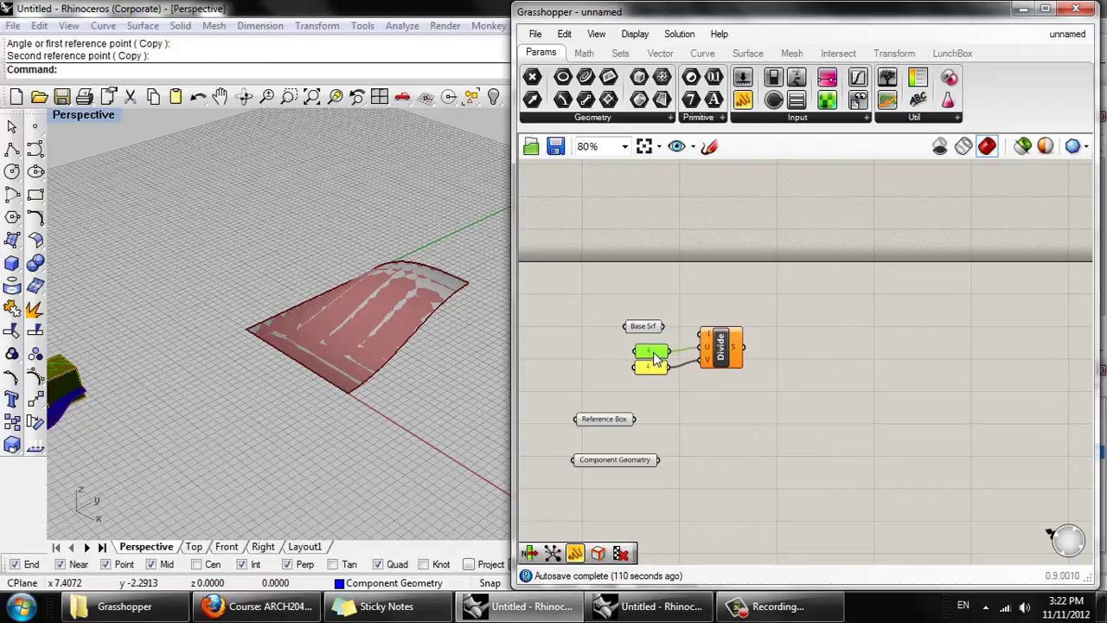
pyautogui.click(680, 395)
pyautogui.moveTo(673, 328); pyautogui.dragTo(608, 338, button='right')
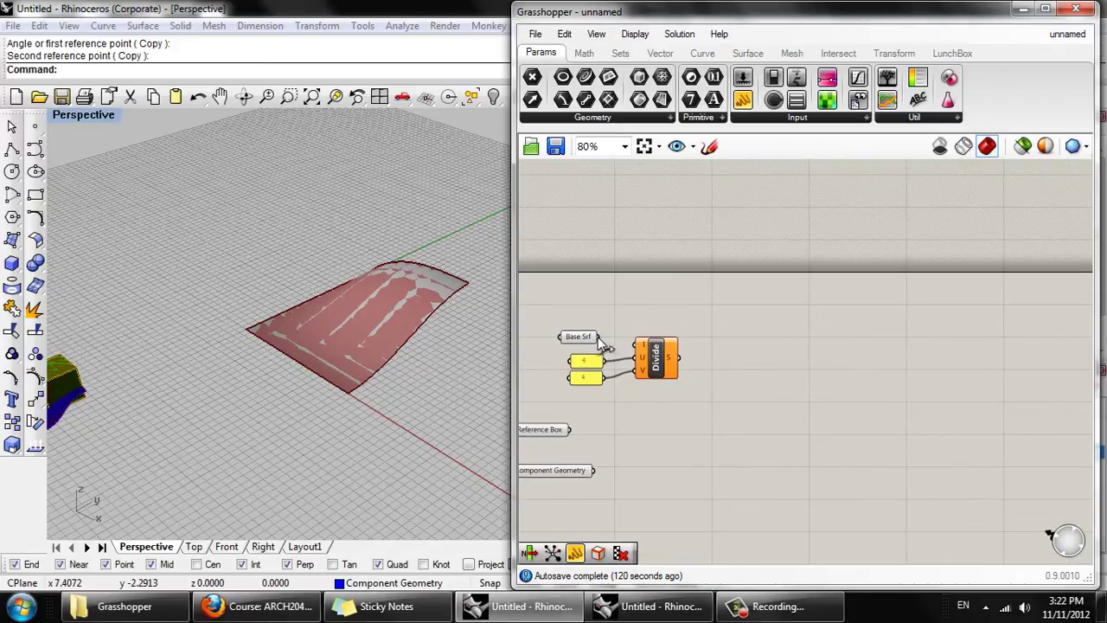
pyautogui.moveTo(598, 336); pyautogui.dragTo(639, 344)
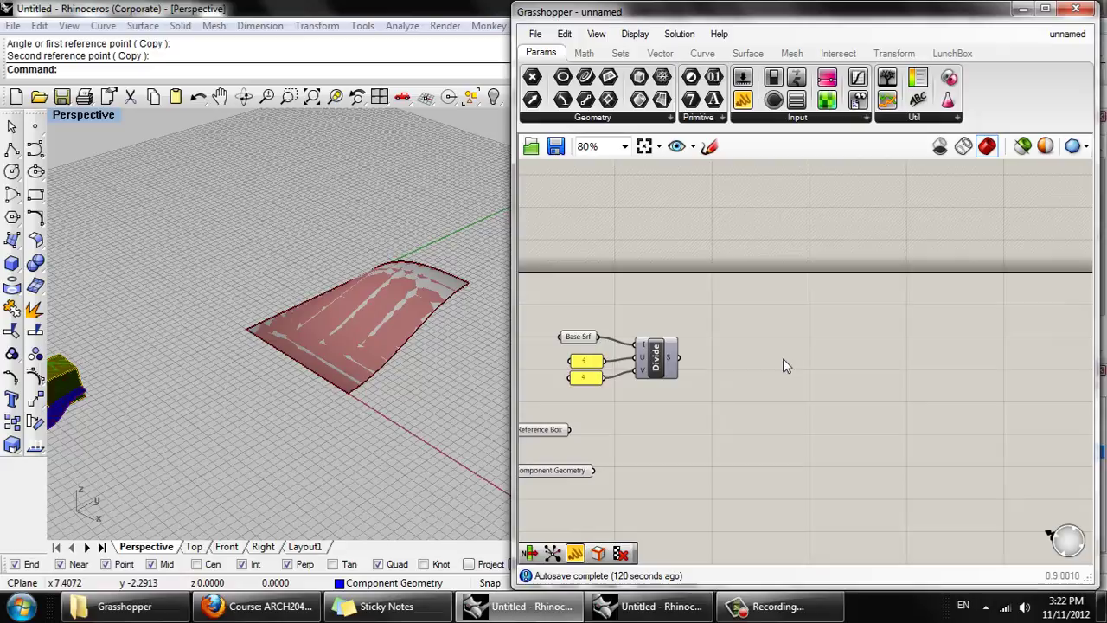
# Add a Surface Box component to the right of the Divide Domain² component
pyautogui.doubleClick(777, 356)
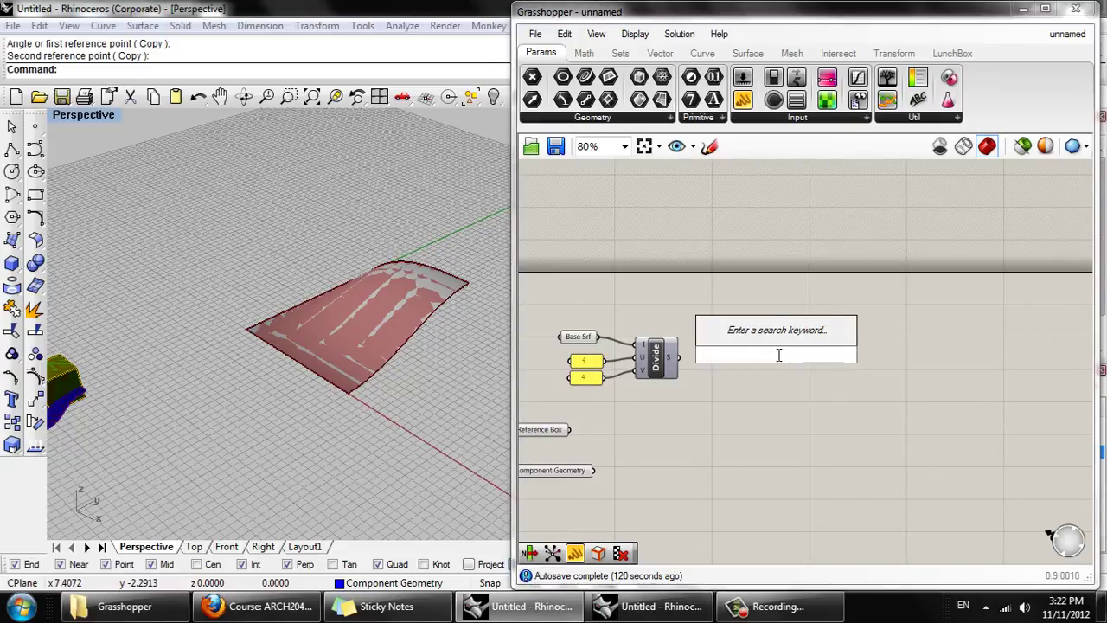
pyautogui.write('surface')
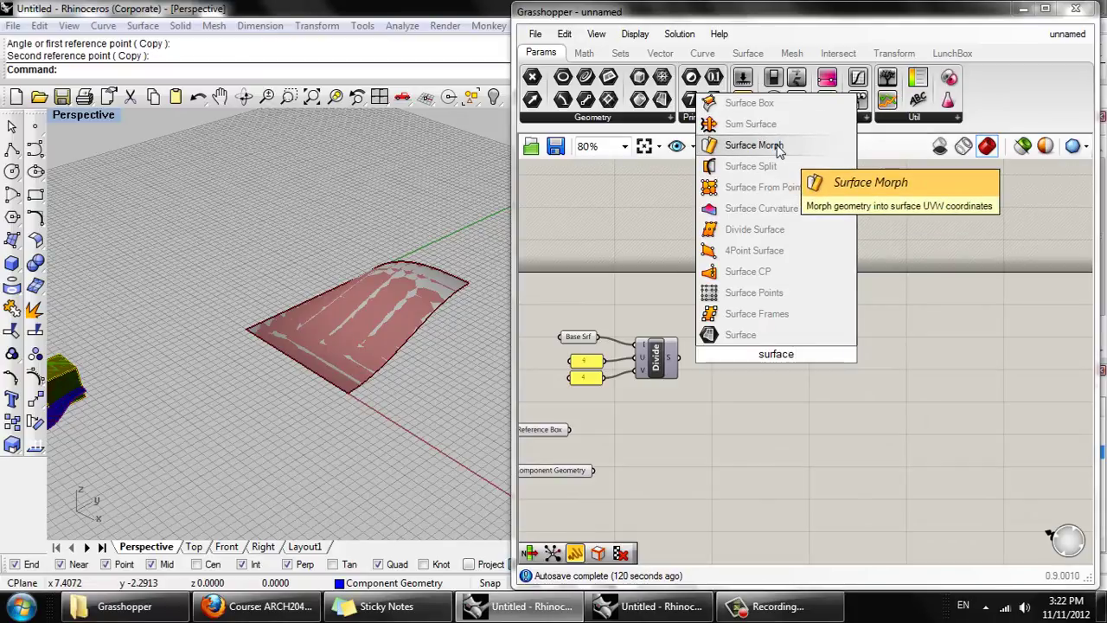
pyautogui.click(751, 103)
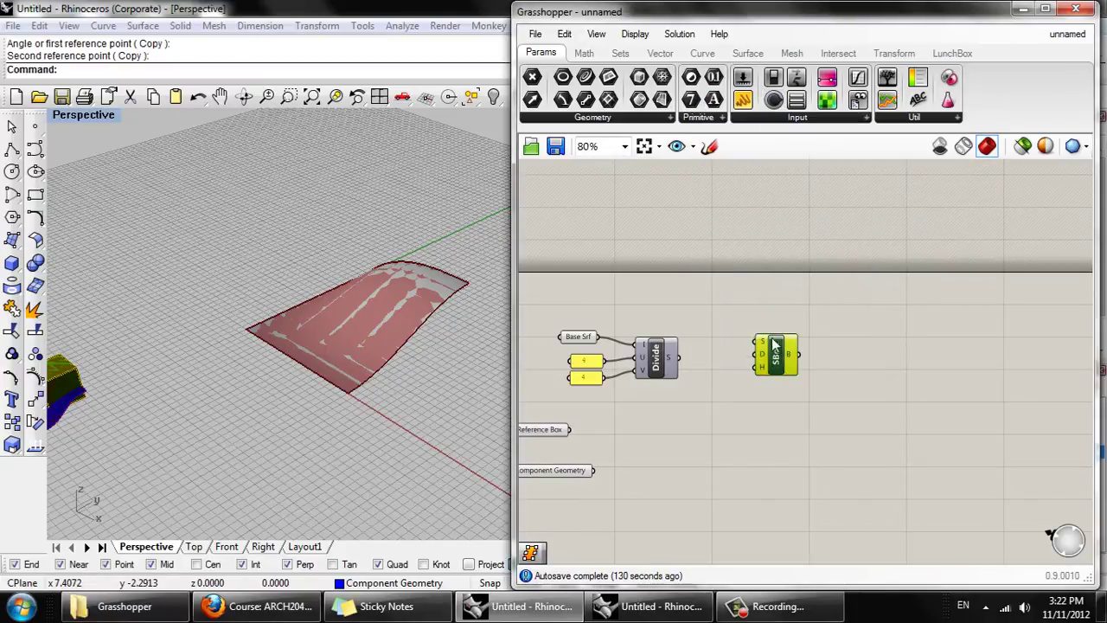
pyautogui.scroll(1, 774, 346)
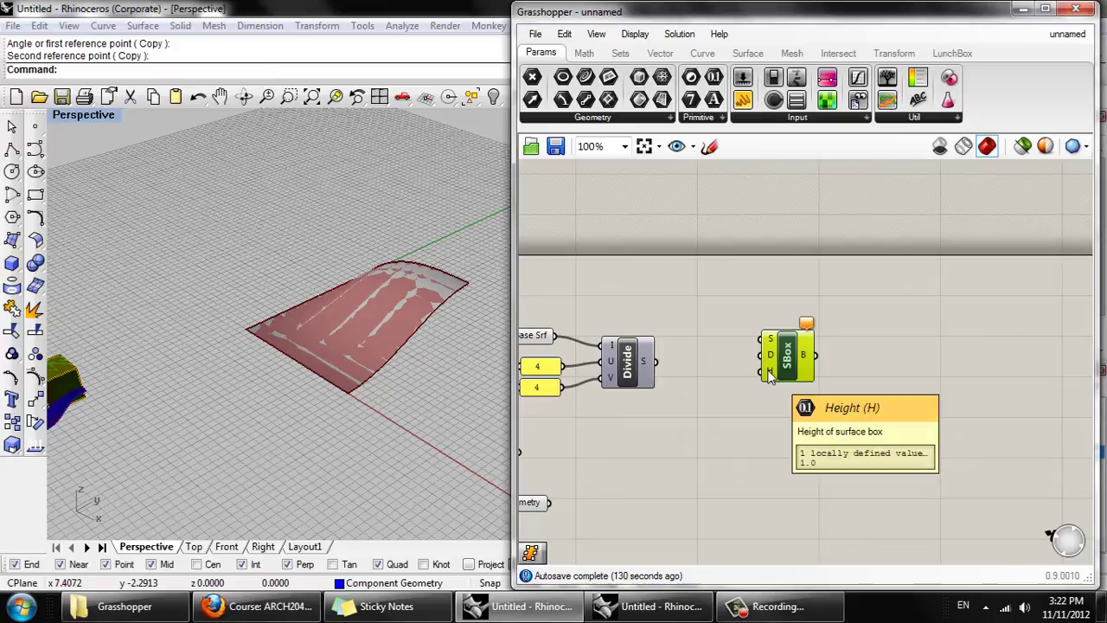
# Connect Base Srf to Surface Box's S input and the divided domain segments to its D input, then bring Surface Box closer to Divide
pyautogui.moveTo(651, 373); pyautogui.dragTo(729, 364, button='right')
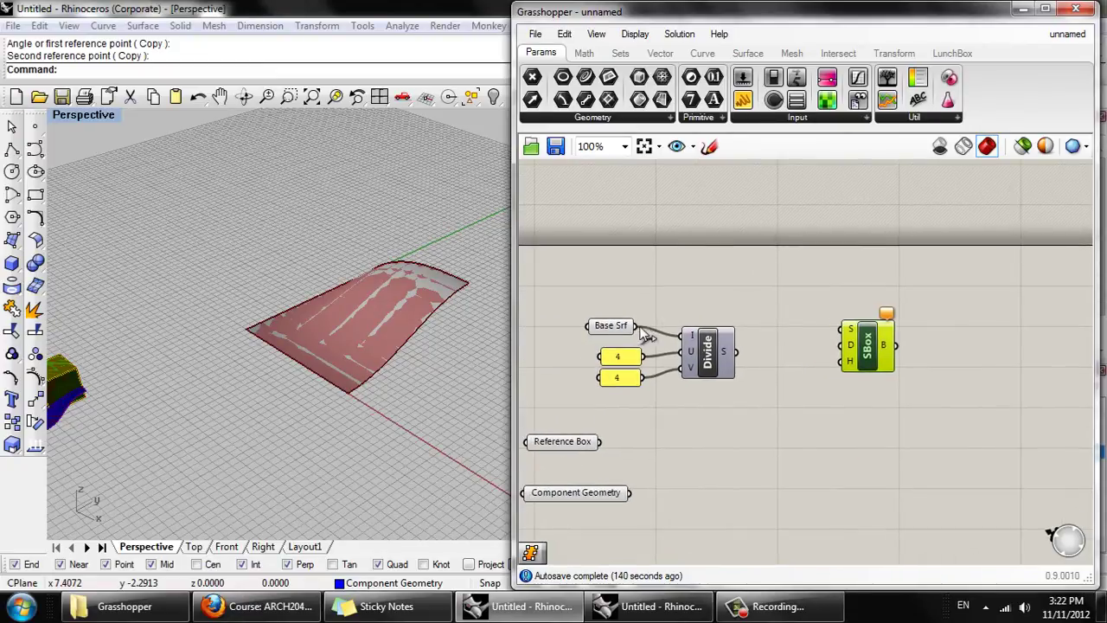
pyautogui.click(776, 384)
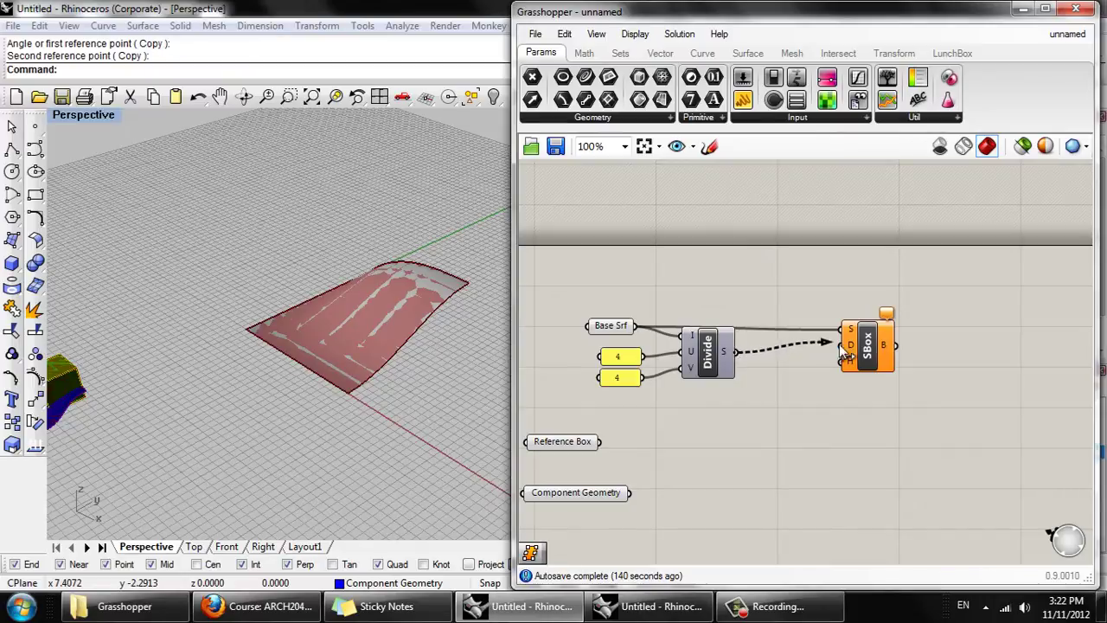
pyautogui.moveTo(844, 349); pyautogui.dragTo(843, 347)
pyautogui.moveTo(339, 356); pyautogui.dragTo(308, 348, button='right')
pyautogui.scroll(9, 444, 251)
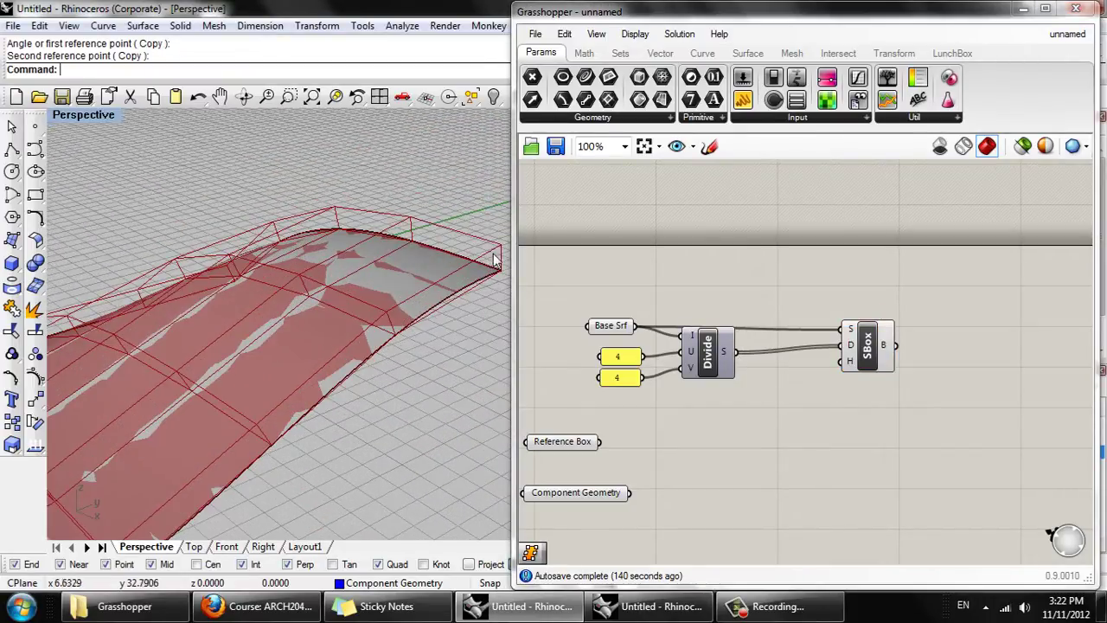
pyautogui.scroll(-2, 496, 260)
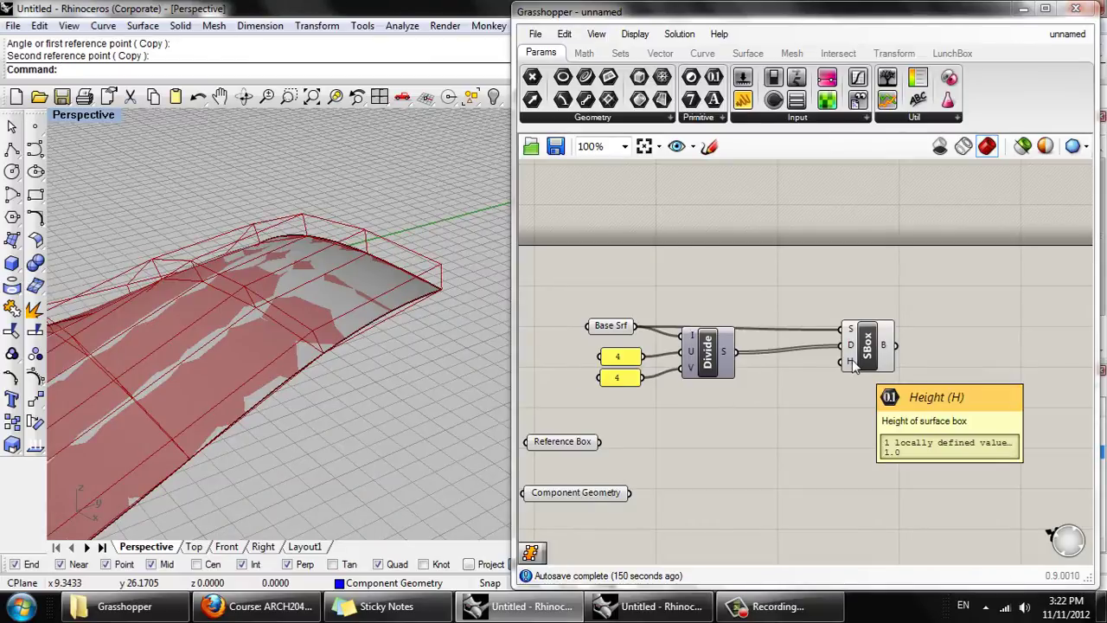
pyautogui.moveTo(108, 399); pyautogui.dragTo(274, 365, button='right')
pyautogui.scroll(-6, 274, 363)
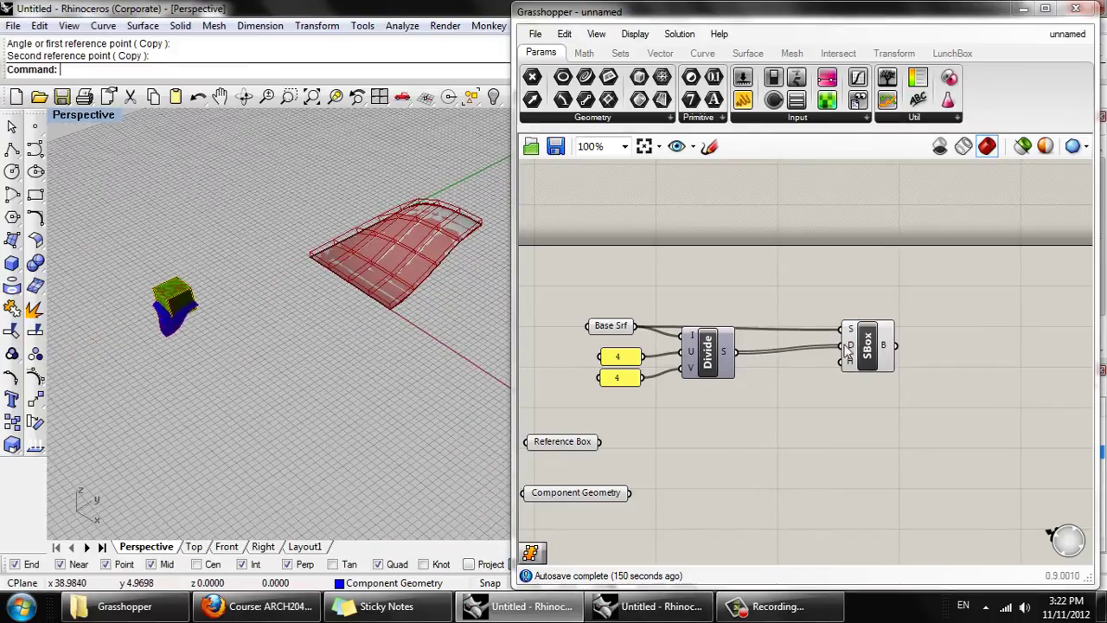
pyautogui.moveTo(864, 351); pyautogui.dragTo(800, 353, button='right')
pyautogui.moveTo(807, 355); pyautogui.dragTo(772, 355)
pyautogui.doubleClick(929, 376)
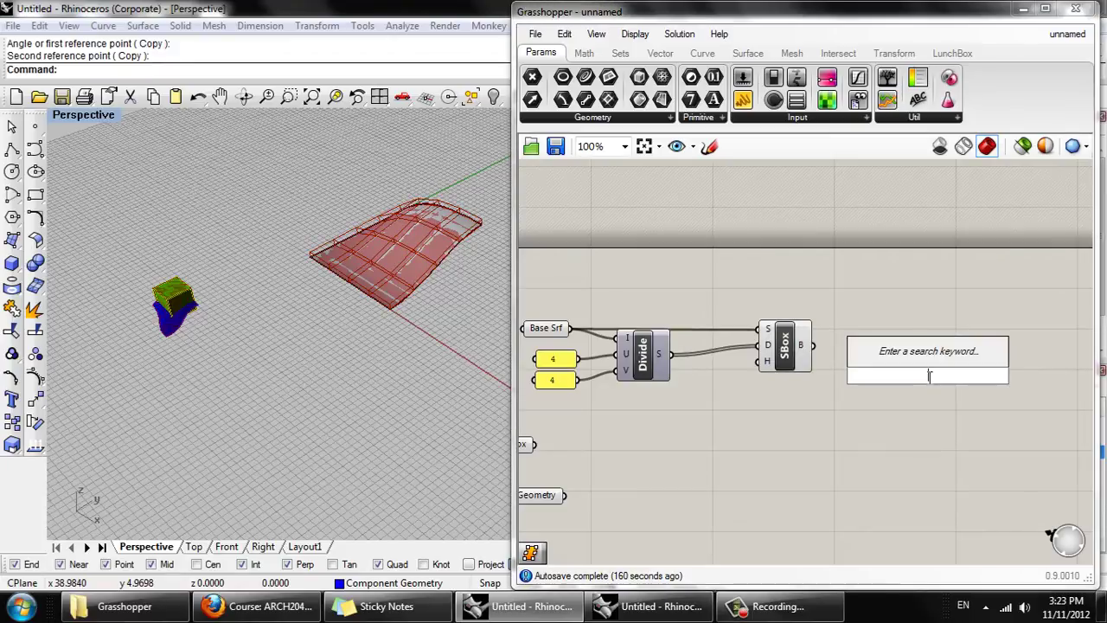
pyautogui.write('box')
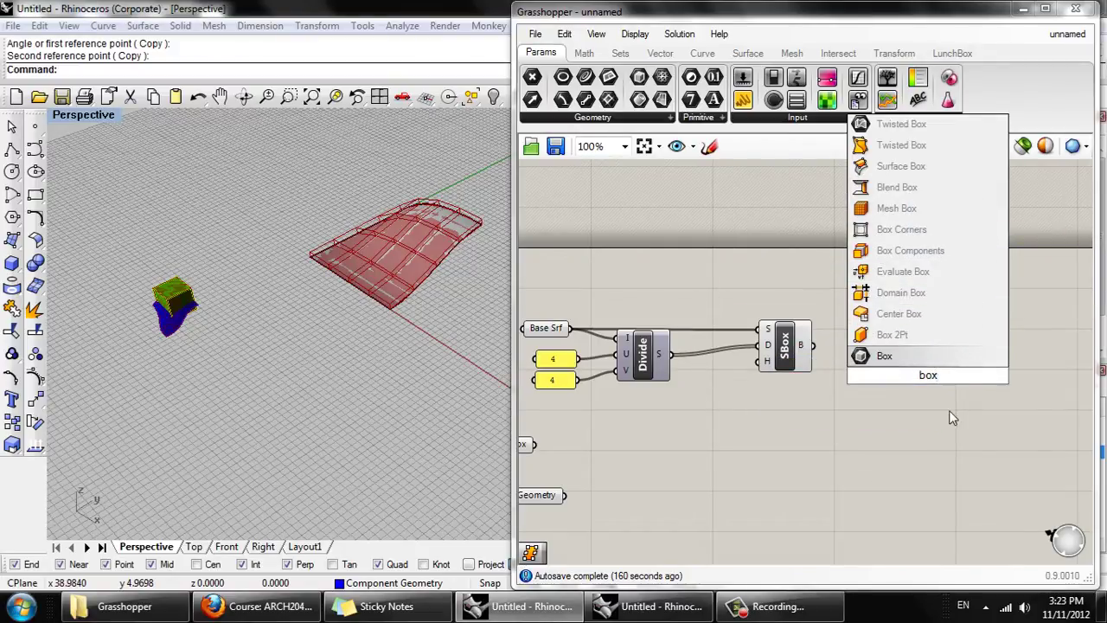
pyautogui.click(930, 439)
pyautogui.click(810, 609)
pyautogui.click(954, 545)
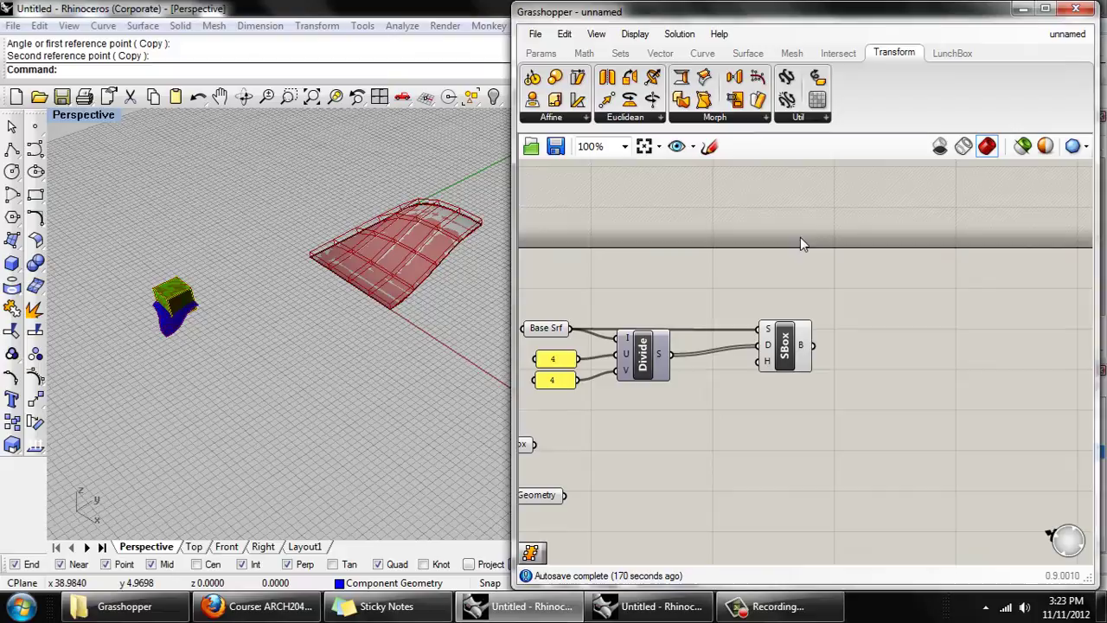
# Add a Box Morph component to the right of and slightly below the Surface Box component
pyautogui.click(751, 119)
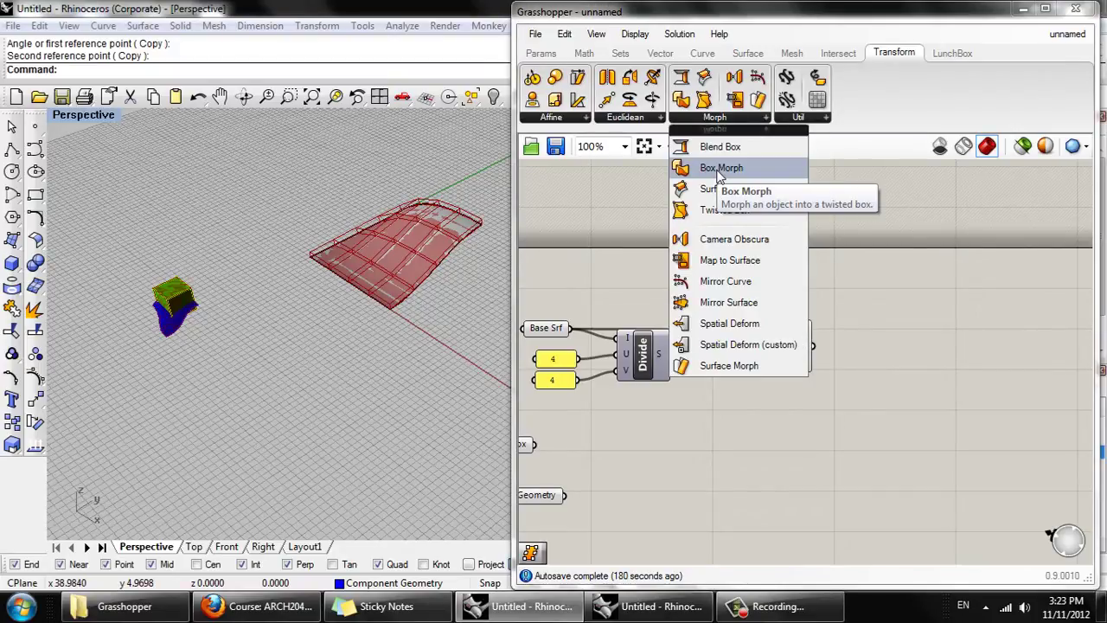
pyautogui.click(721, 167)
pyautogui.click(917, 379)
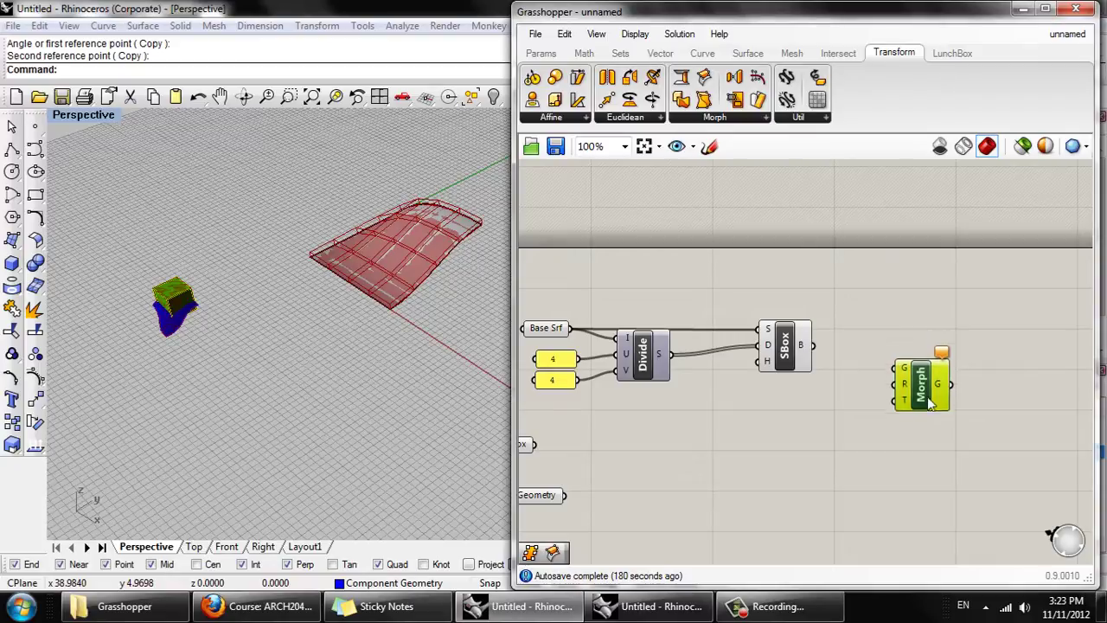
pyautogui.moveTo(927, 398); pyautogui.dragTo(925, 414)
# Wire Reference Box into Box Morph's R input and Component Geometry into its G input
pyautogui.moveTo(913, 427); pyautogui.dragTo(963, 353, button='right')
pyautogui.scroll(-1, 616, 463)
pyautogui.moveTo(641, 440); pyautogui.dragTo(684, 398, button='right')
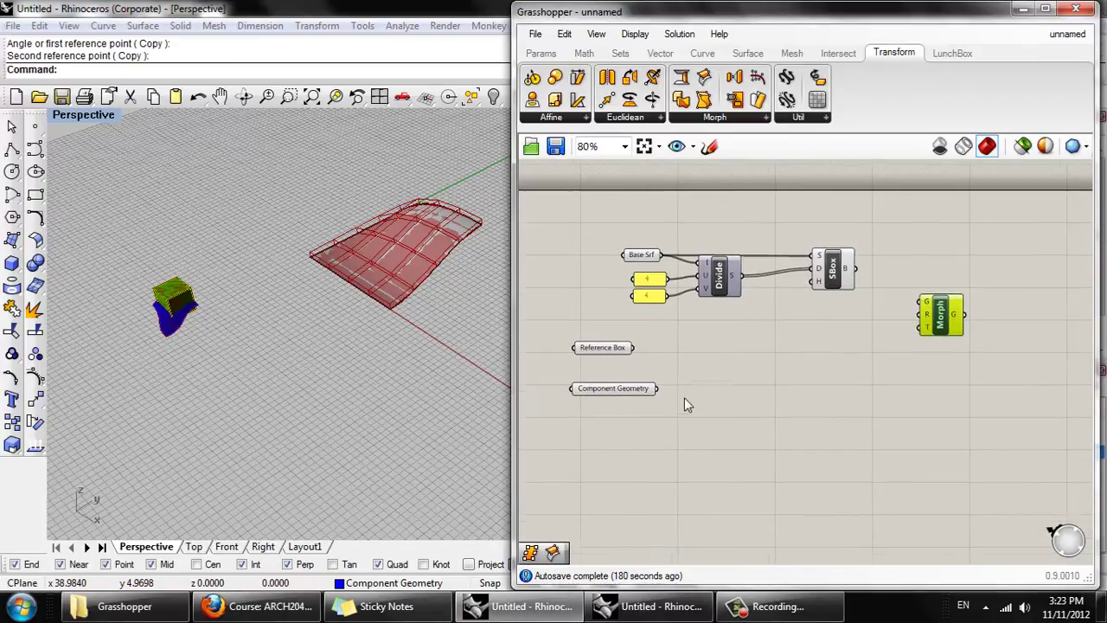
pyautogui.scroll(2, 684, 401)
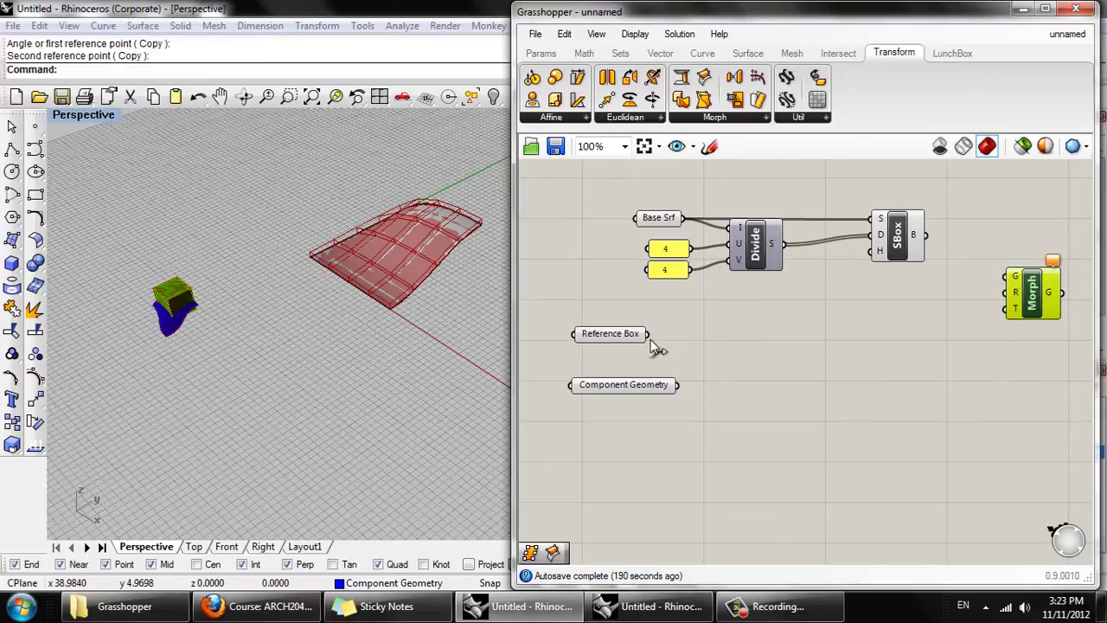
pyautogui.moveTo(651, 339); pyautogui.dragTo(1009, 292)
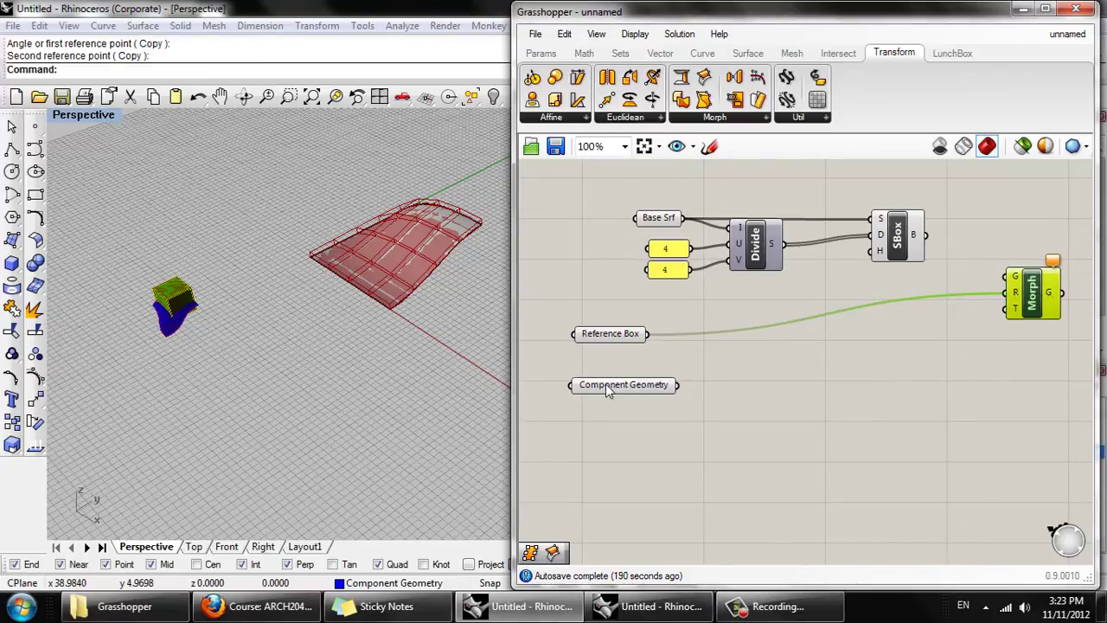
pyautogui.moveTo(678, 385); pyautogui.dragTo(1007, 276)
# Connect Surface Box's B output to Box Morph's T input
pyautogui.moveTo(1010, 319); pyautogui.dragTo(925, 339, button='right')
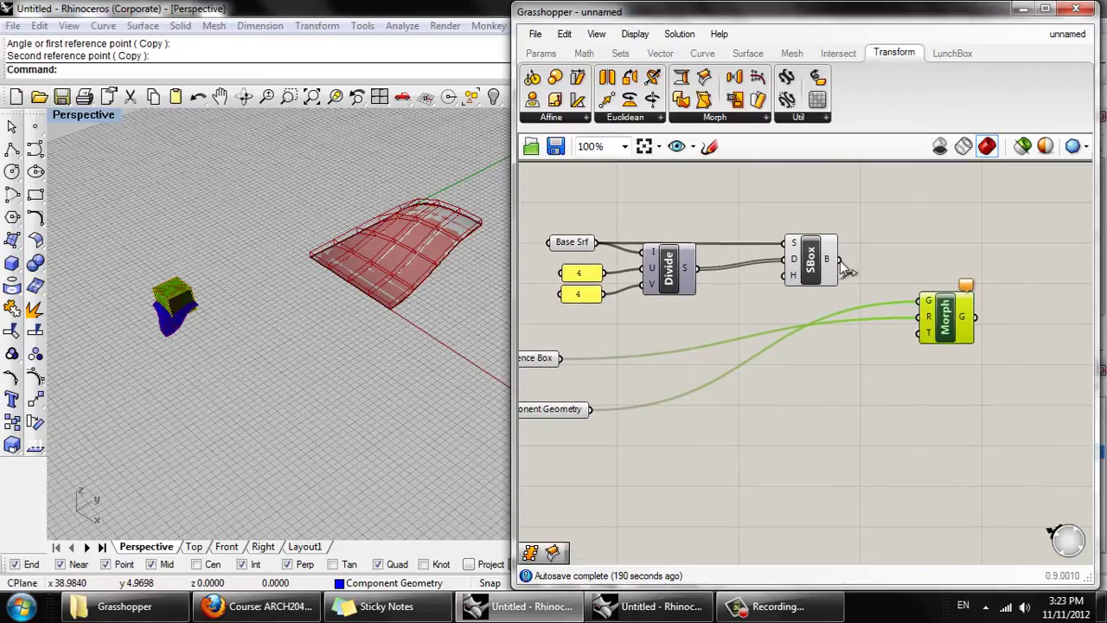
pyautogui.moveTo(829, 264)
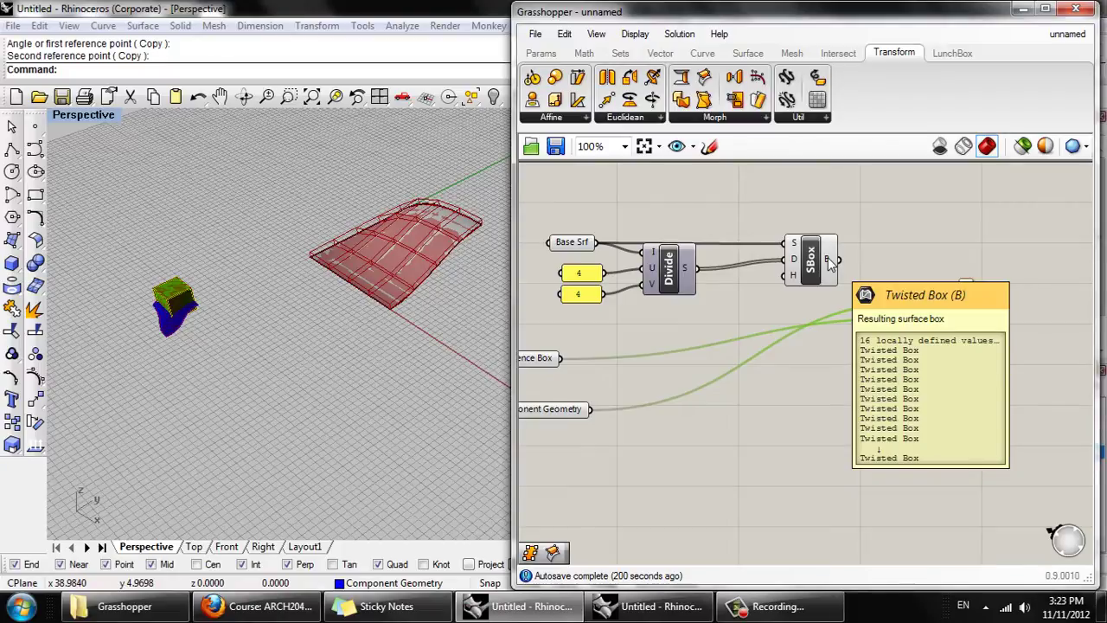
pyautogui.moveTo(829, 264); pyautogui.dragTo(920, 335)
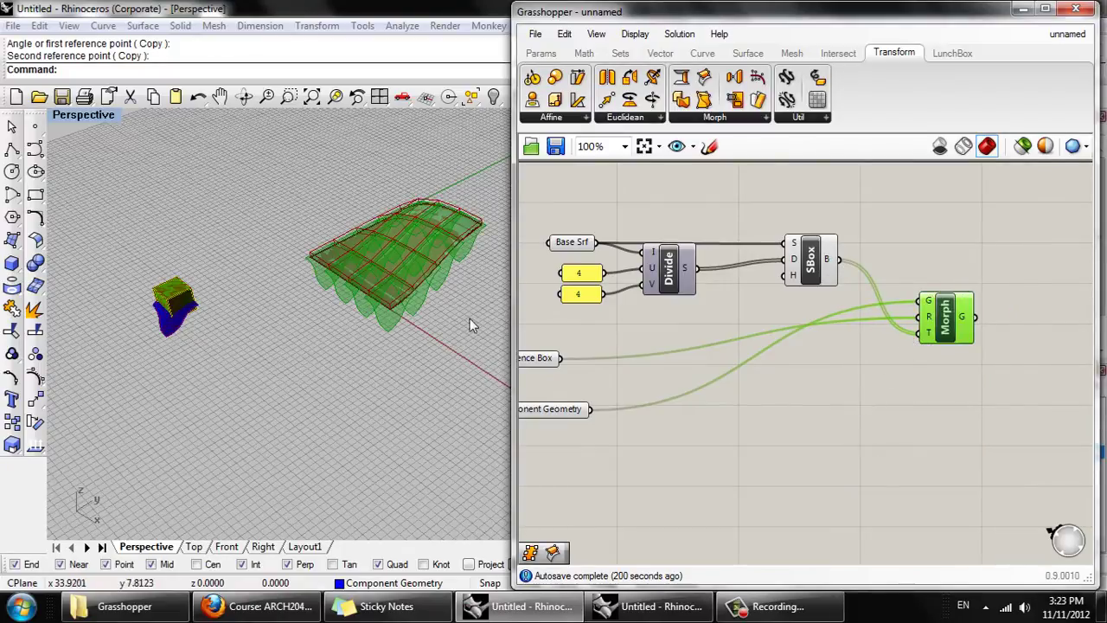
# Set the Surface Box component's height input H to the number 4
pyautogui.moveTo(483, 323); pyautogui.dragTo(410, 325, button='right')
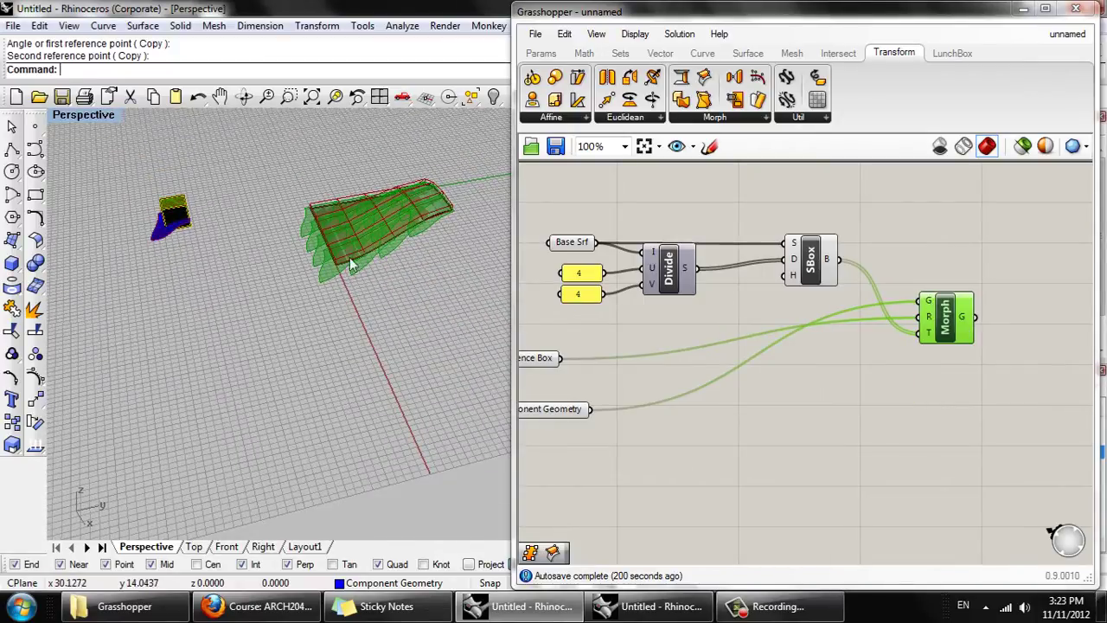
pyautogui.moveTo(351, 266); pyautogui.dragTo(250, 253, button='right')
pyautogui.scroll(6, 153, 258)
pyautogui.moveTo(152, 239); pyautogui.dragTo(348, 157, button='right')
pyautogui.moveTo(719, 345); pyautogui.dragTo(829, 362, button='right')
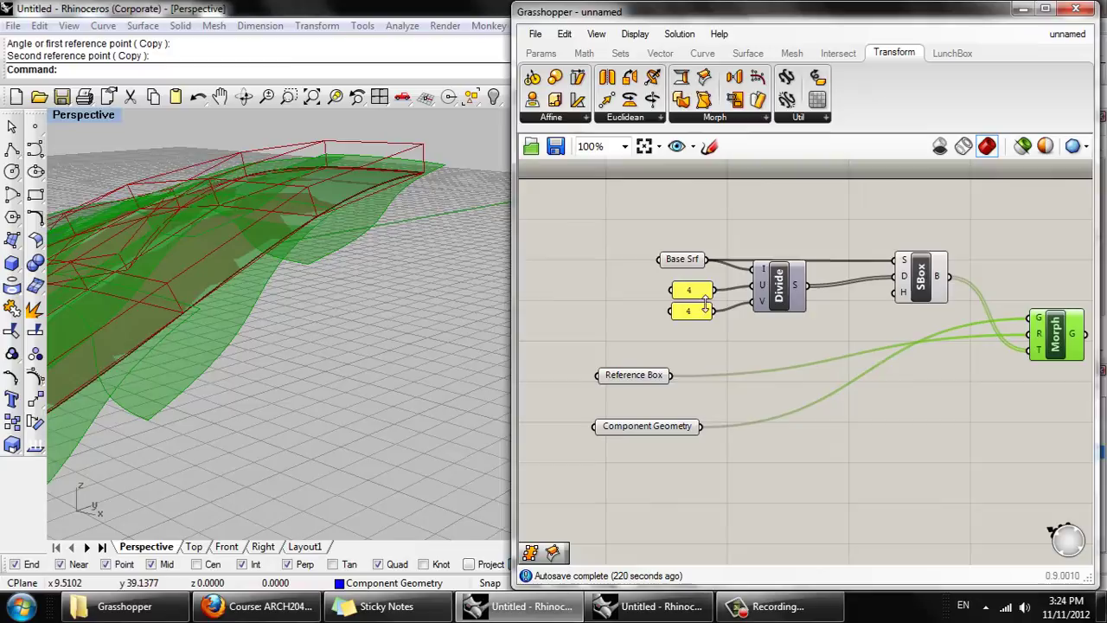
pyautogui.rightClick(904, 294)
pyautogui.moveTo(982, 442)
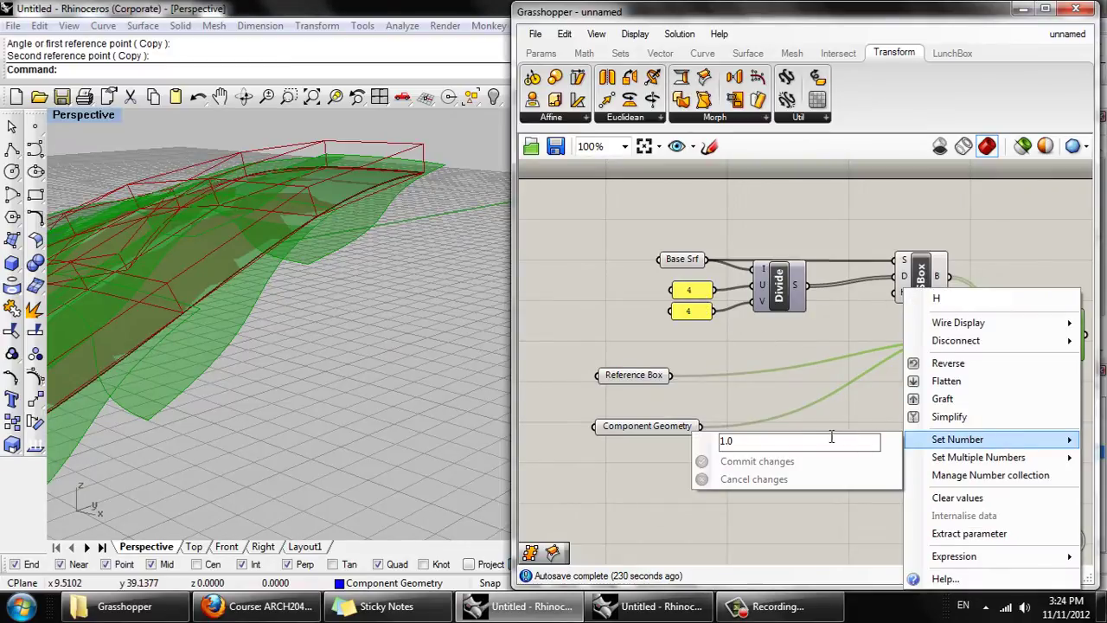
pyautogui.click(831, 437)
pyautogui.write('4')
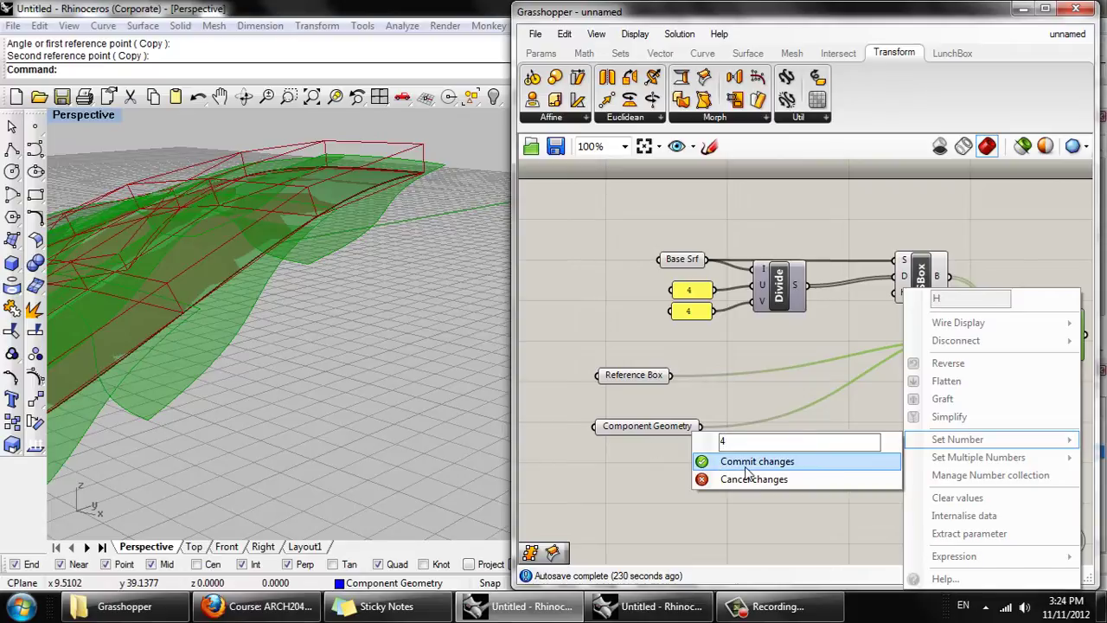
pyautogui.click(749, 466)
# Change both panels feeding the U and V inputs of Divide Domain² to 10
pyautogui.moveTo(378, 338); pyautogui.dragTo(189, 257, button='right')
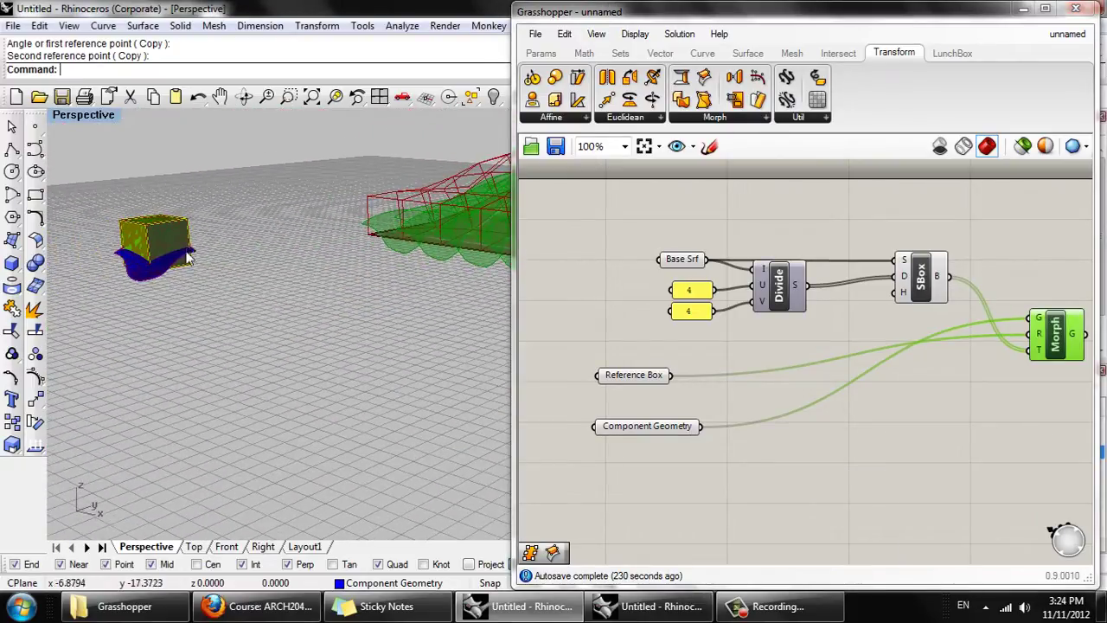
pyautogui.keyDown('shift'); pyautogui.moveTo(476, 251); pyautogui.dragTo(285, 342, button='right'); pyautogui.keyUp('shift')
pyautogui.scroll(-5, 378, 294)
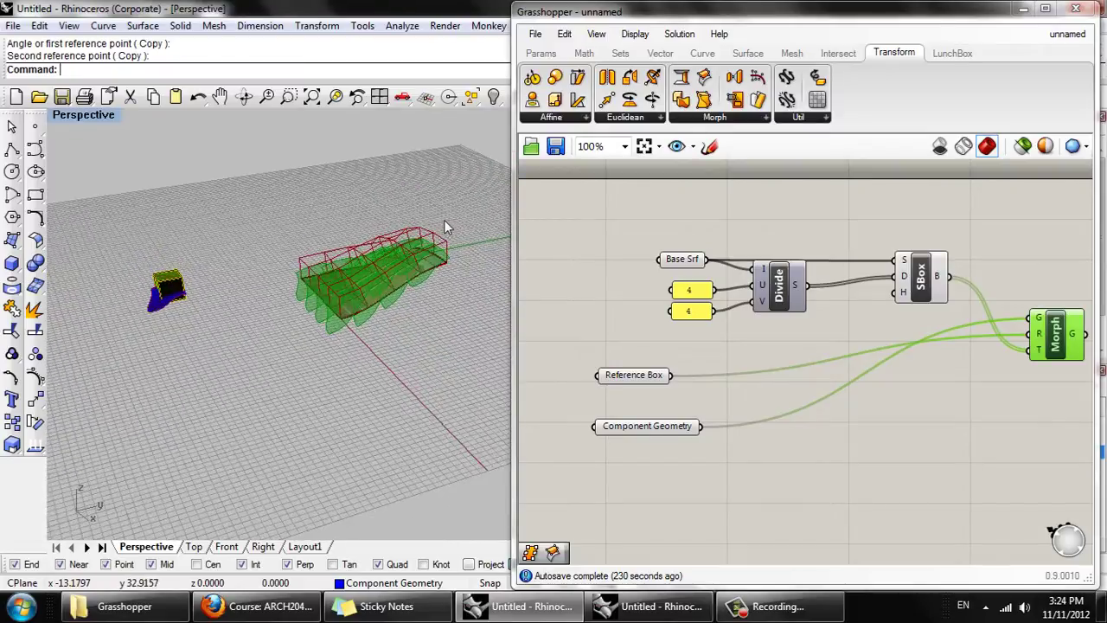
pyautogui.scroll(4, 444, 220)
pyautogui.moveTo(397, 323); pyautogui.dragTo(303, 303, button='right')
pyautogui.scroll(2, 303, 303)
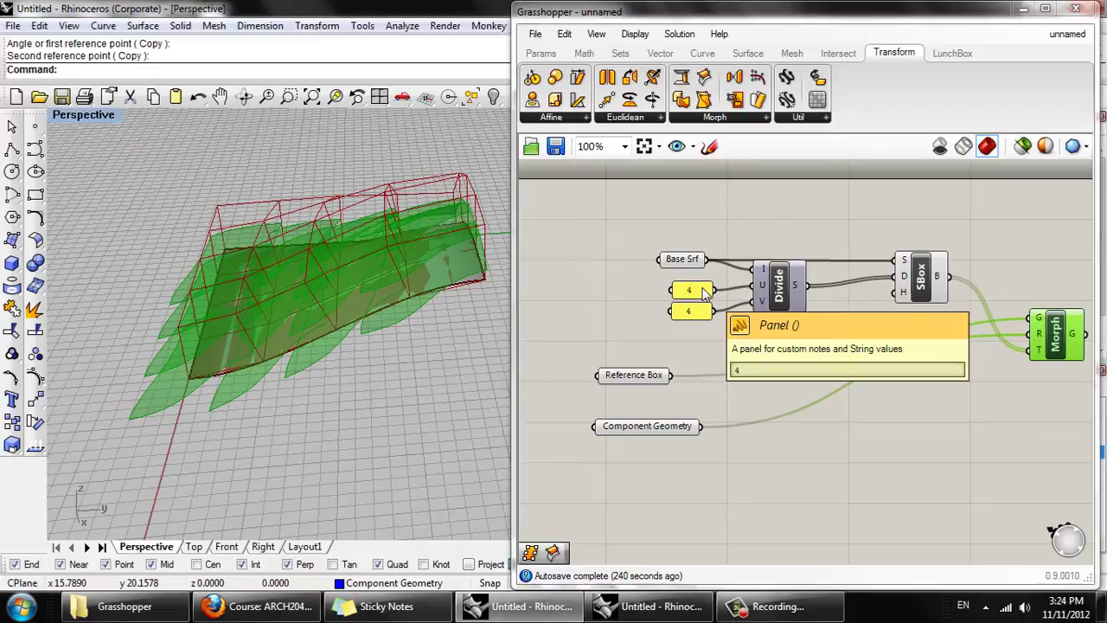
pyautogui.doubleClick(706, 292)
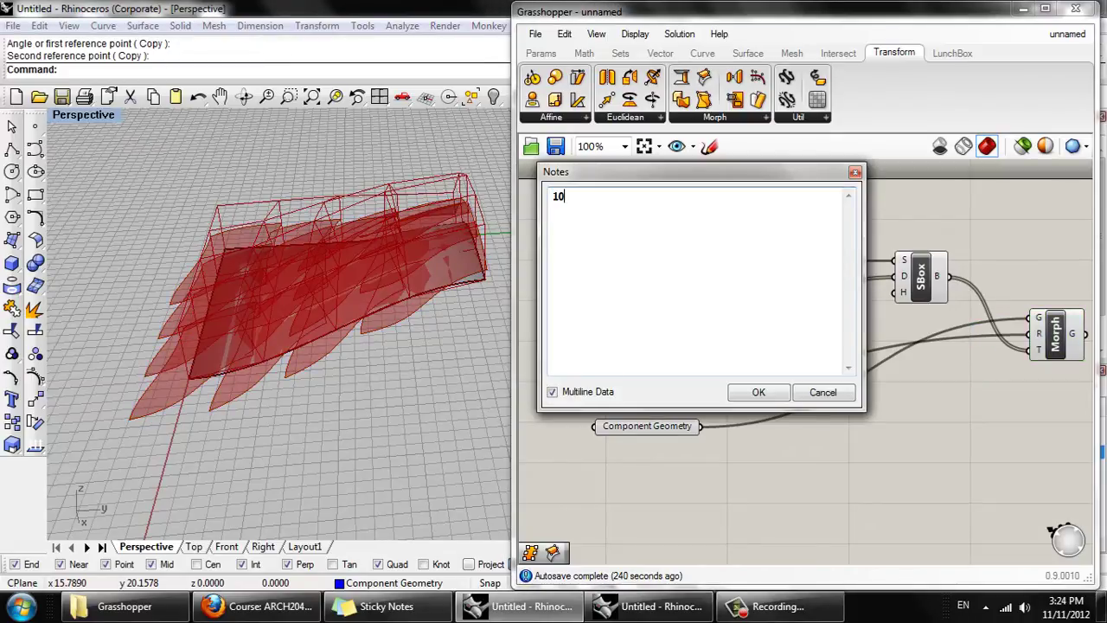
pyautogui.click(768, 395)
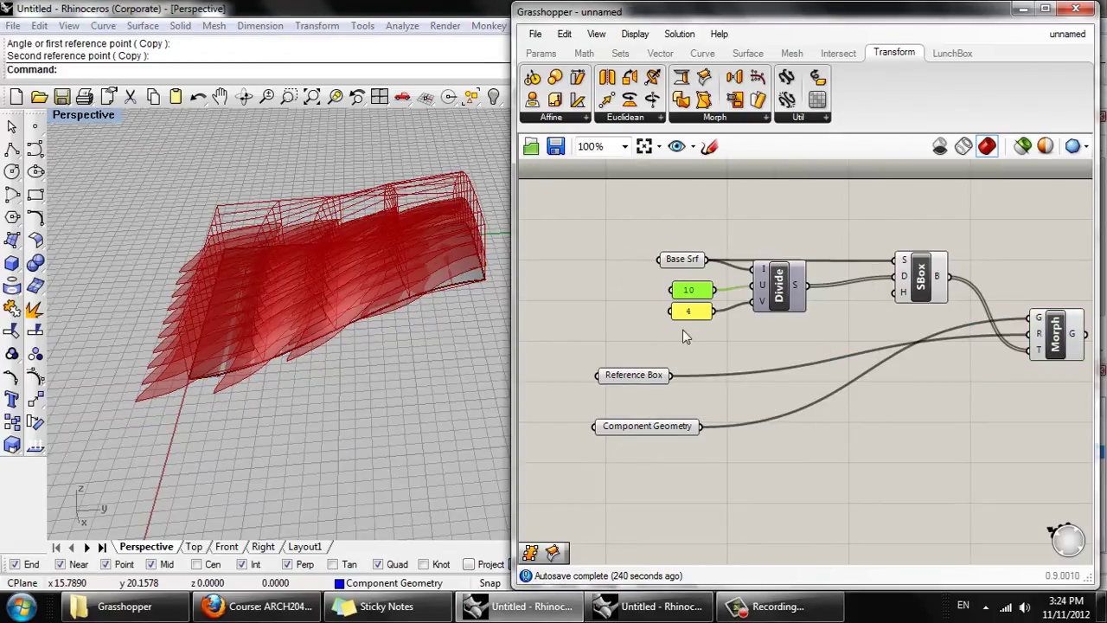
pyautogui.doubleClick(693, 311)
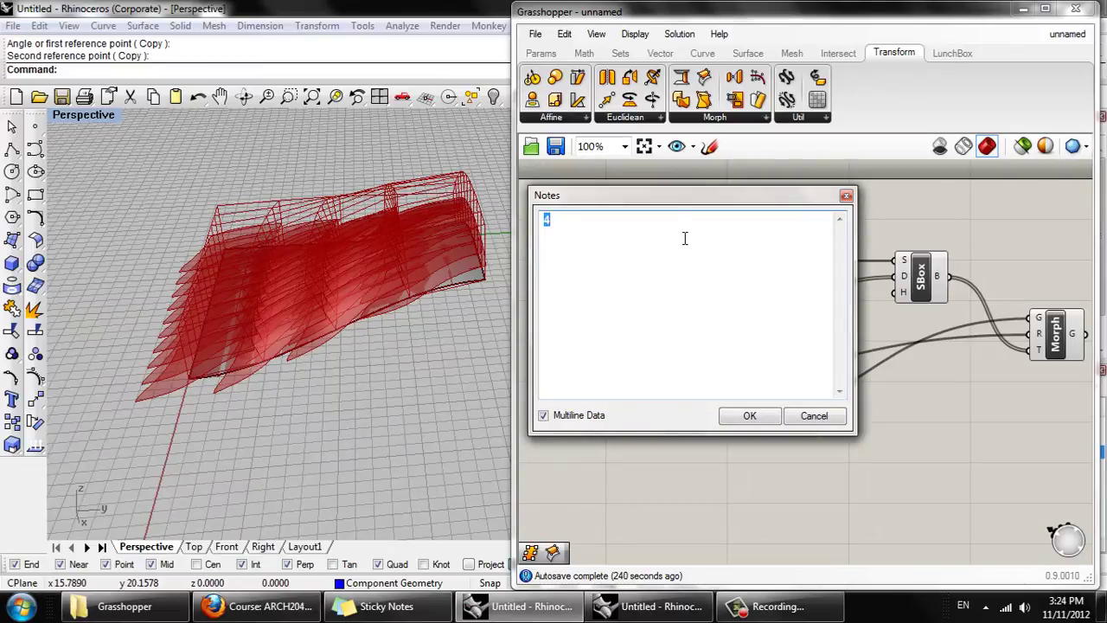
pyautogui.write('10')
pyautogui.click(749, 416)
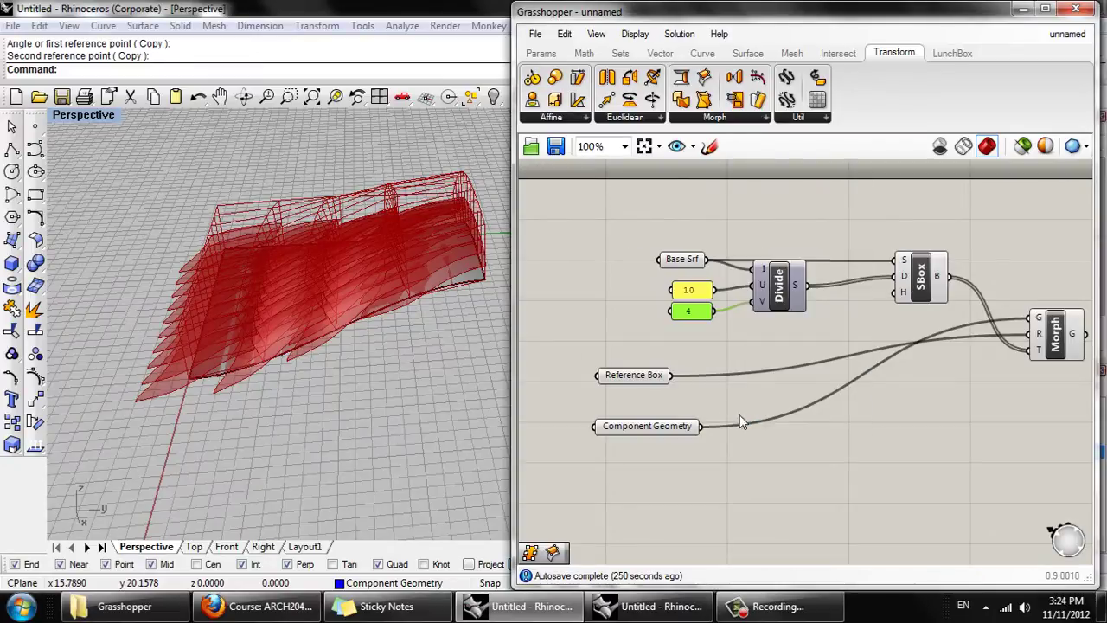
# Turn off the preview of Base Srf, Reference Box, Component Geometry, Divide and Surface Box, leaving only Box Morph previewed
pyautogui.moveTo(382, 264); pyautogui.dragTo(297, 331, button='right')
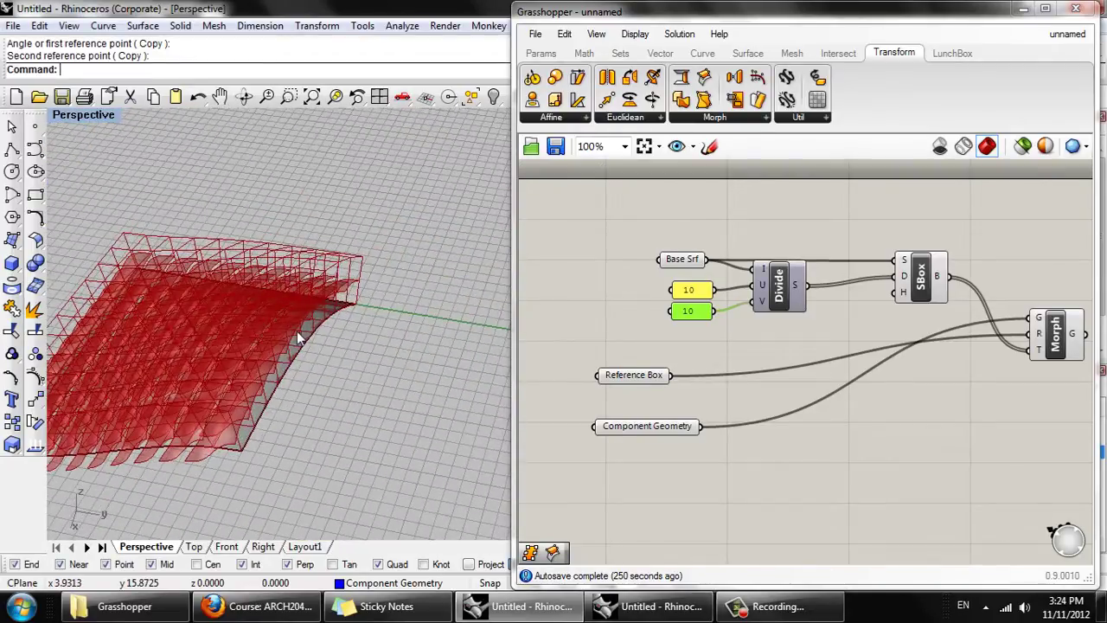
pyautogui.scroll(6, 276, 323)
pyautogui.moveTo(1016, 421); pyautogui.dragTo(604, 228)
pyautogui.moveTo(701, 465); pyautogui.dragTo(625, 396)
pyautogui.middleClick(849, 414)
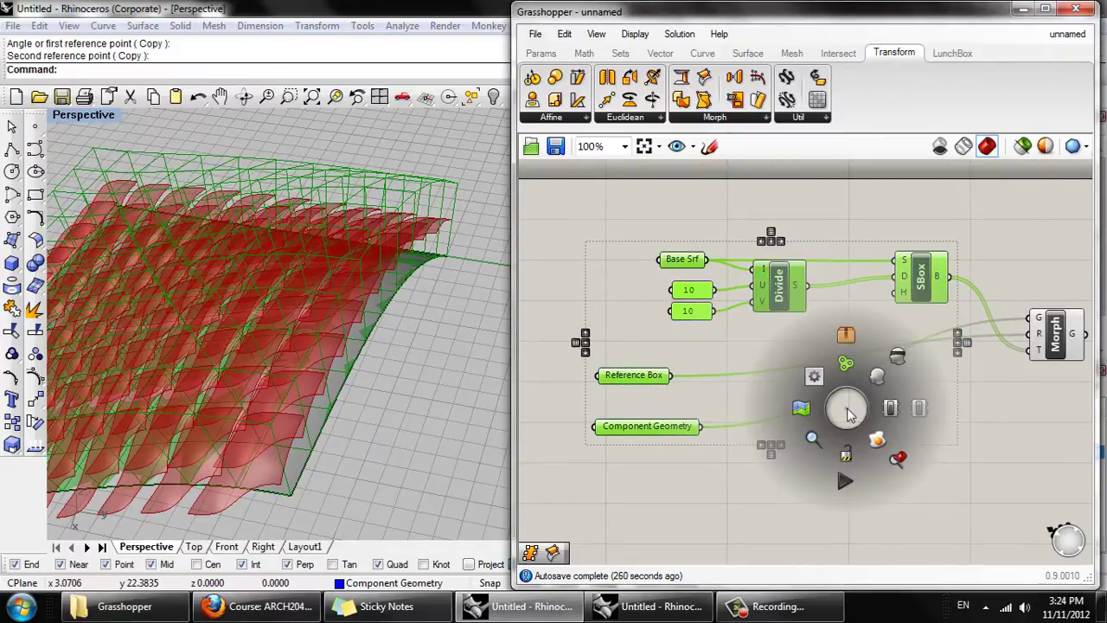
pyautogui.click(880, 376)
pyautogui.click(602, 323)
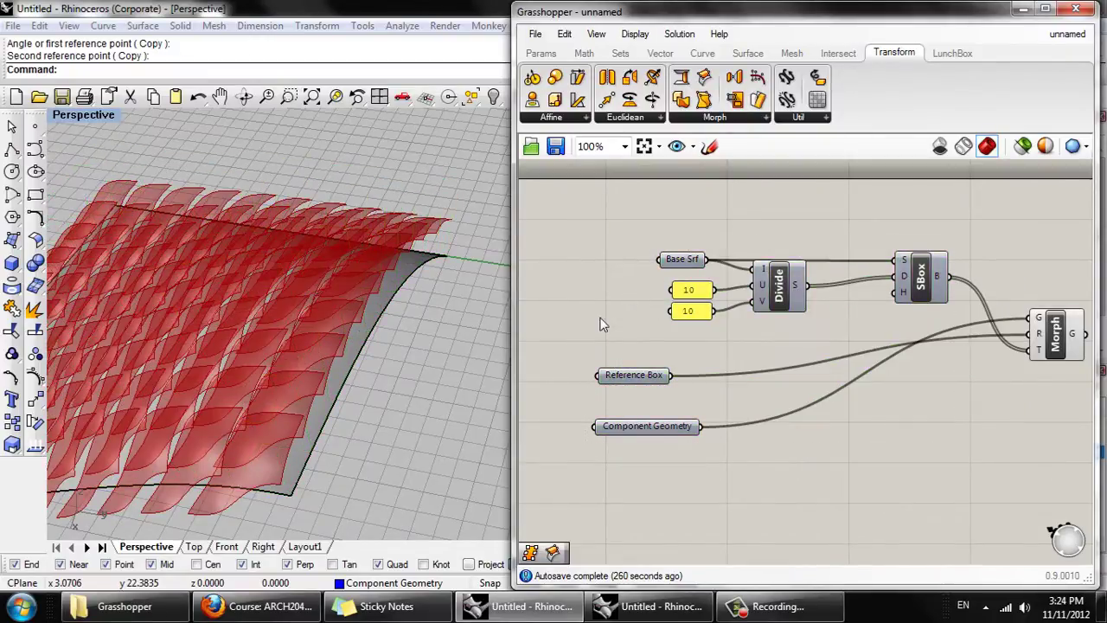
pyautogui.moveTo(389, 315); pyautogui.dragTo(336, 320, button='right')
pyautogui.keyDown('shift'); pyautogui.moveTo(401, 296); pyautogui.dragTo(370, 288, button='right'); pyautogui.keyUp('shift')
pyautogui.moveTo(901, 412); pyautogui.dragTo(824, 385, button='right')
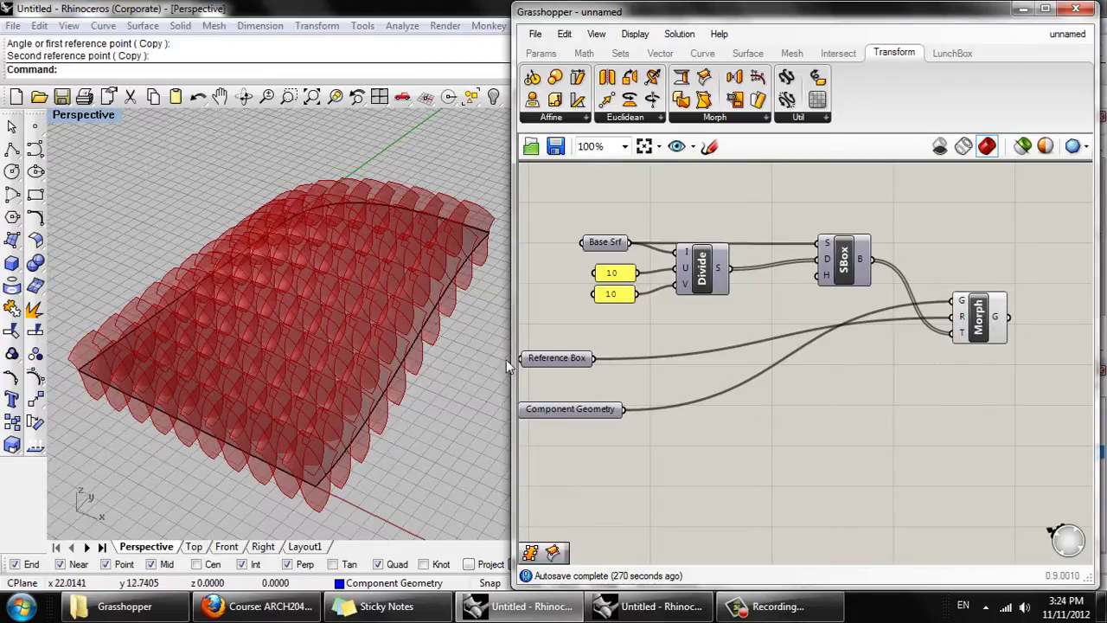